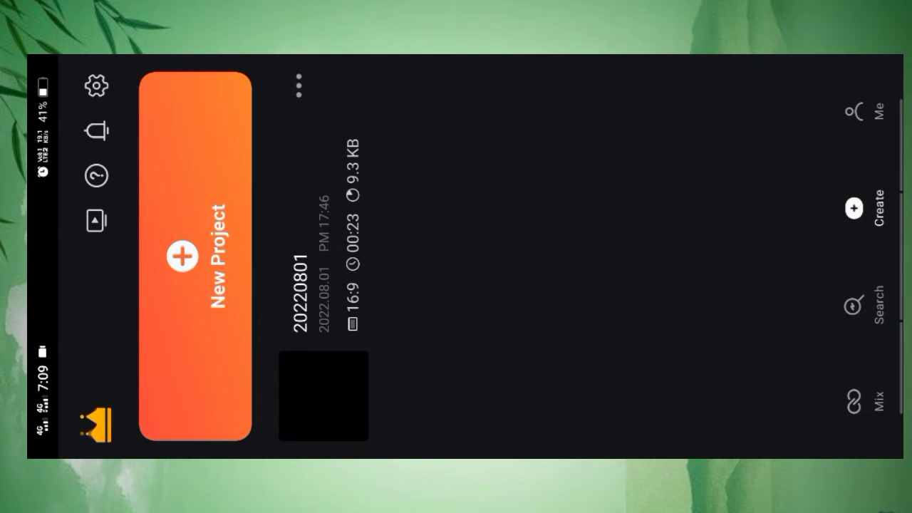
Step: Create a new vertical 9:16 project
click(195, 257)
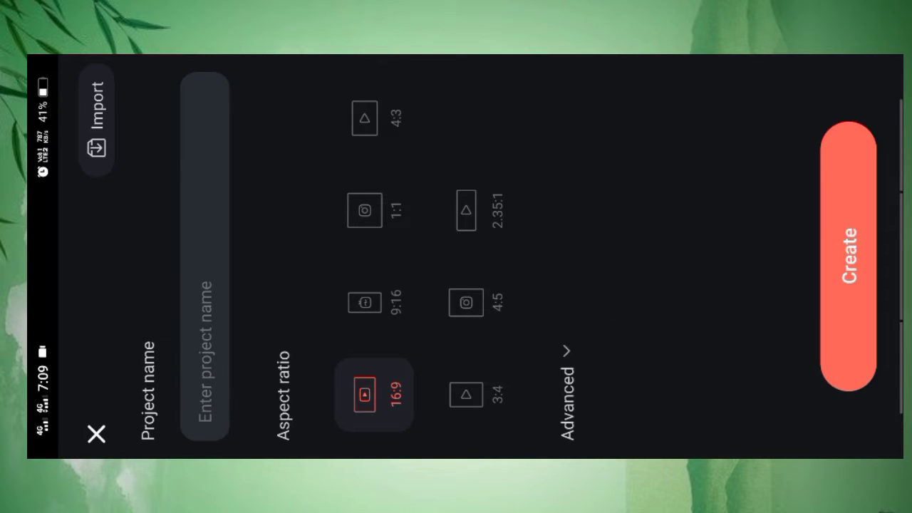
click(360, 304)
click(848, 256)
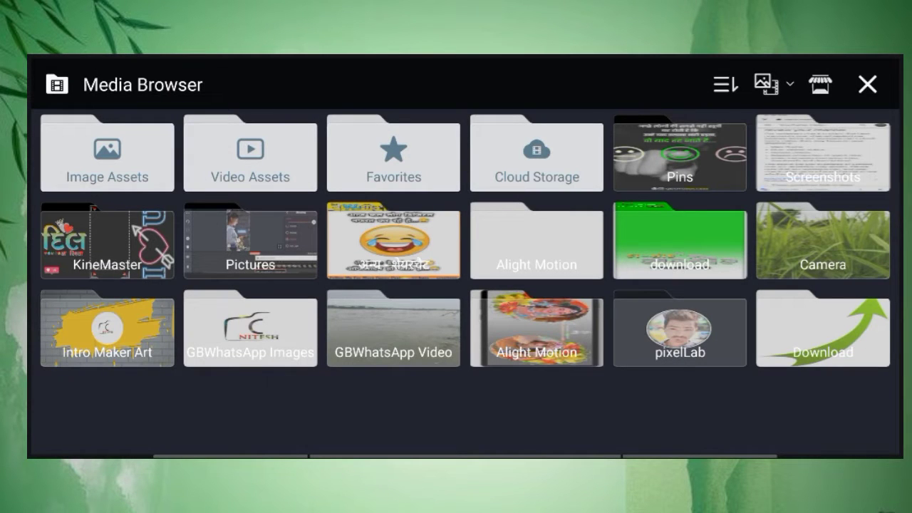
Step: Add a white solid-colour background clip and stretch it to about 20 seconds
click(98, 133)
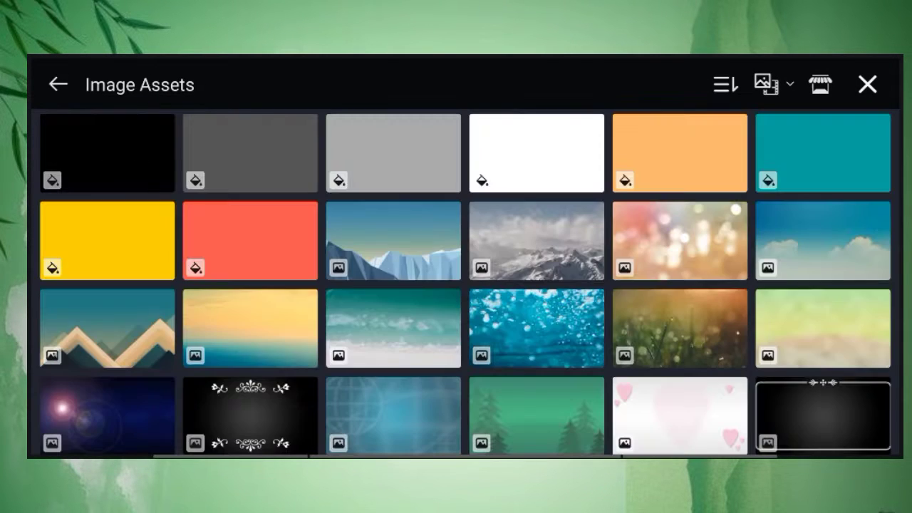
click(581, 138)
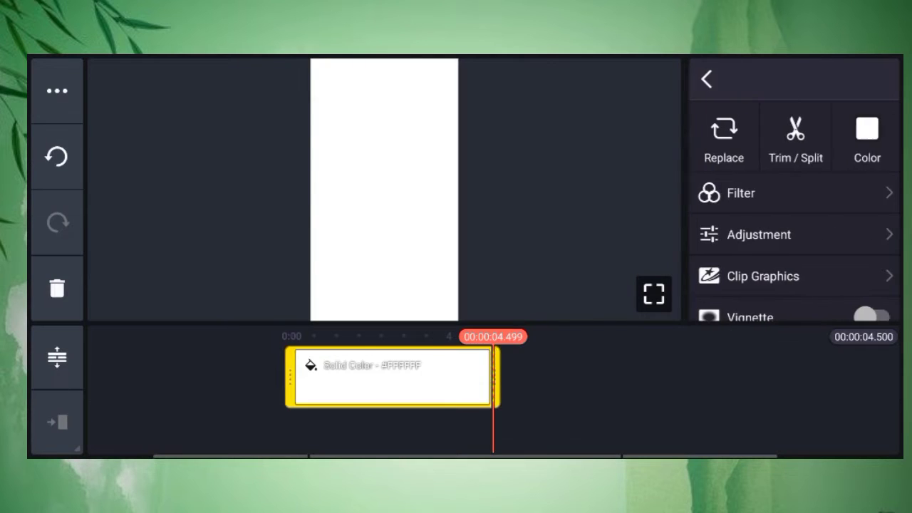
drag(496, 377, 739, 439)
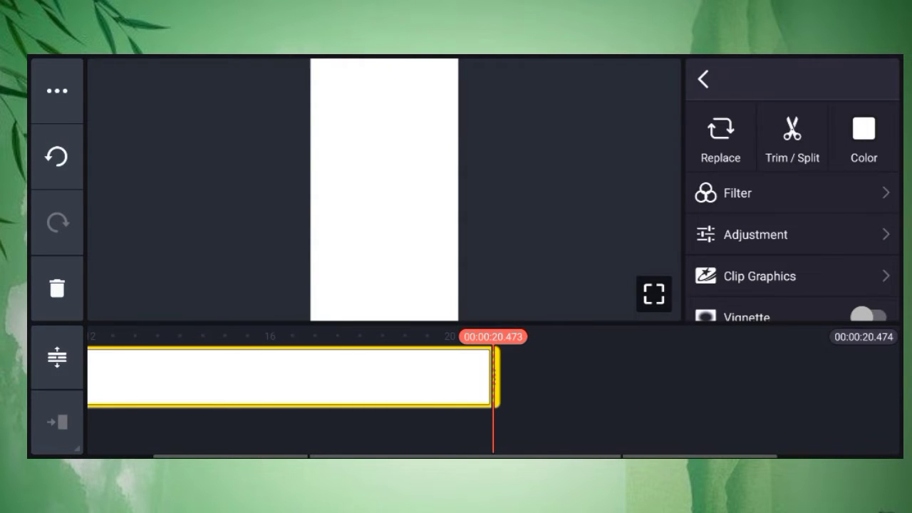
drag(649, 375, 876, 374)
Step: Change the background clip's colour to black and bring up the media layer browser
click(712, 377)
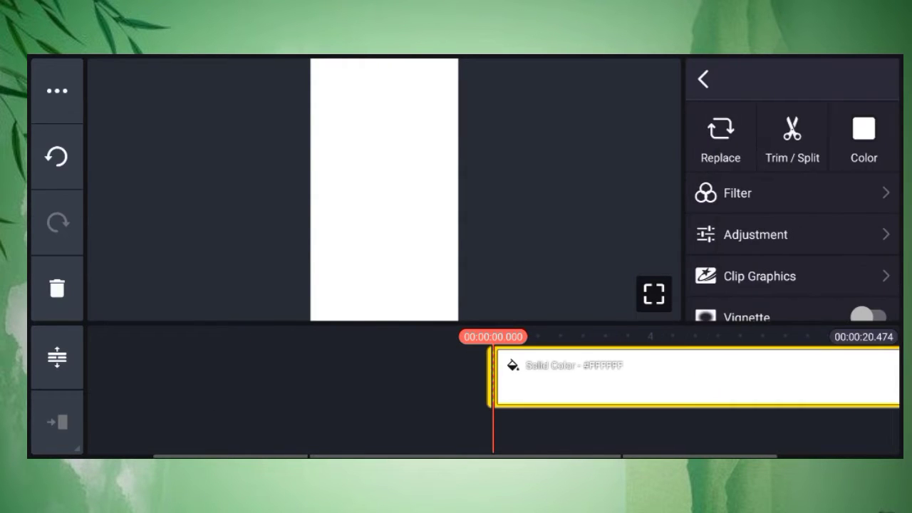
click(863, 136)
click(566, 235)
click(657, 146)
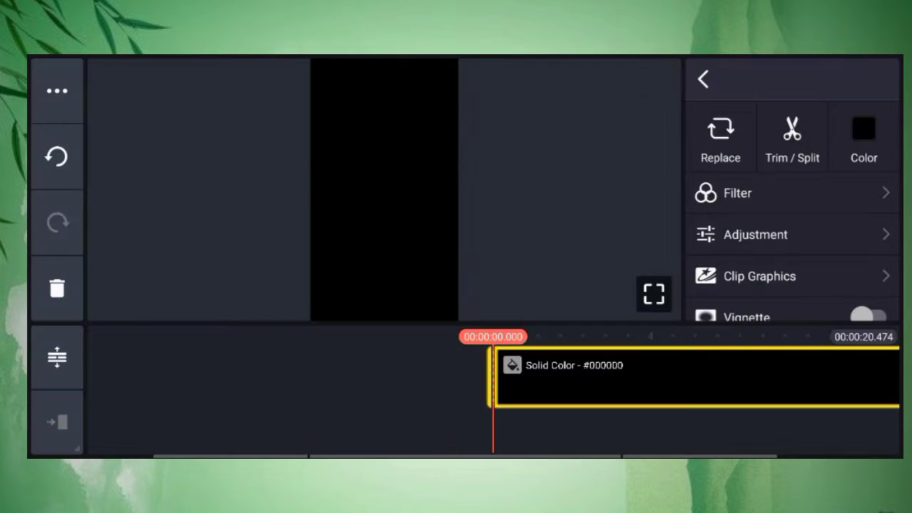
click(703, 79)
click(737, 187)
click(791, 129)
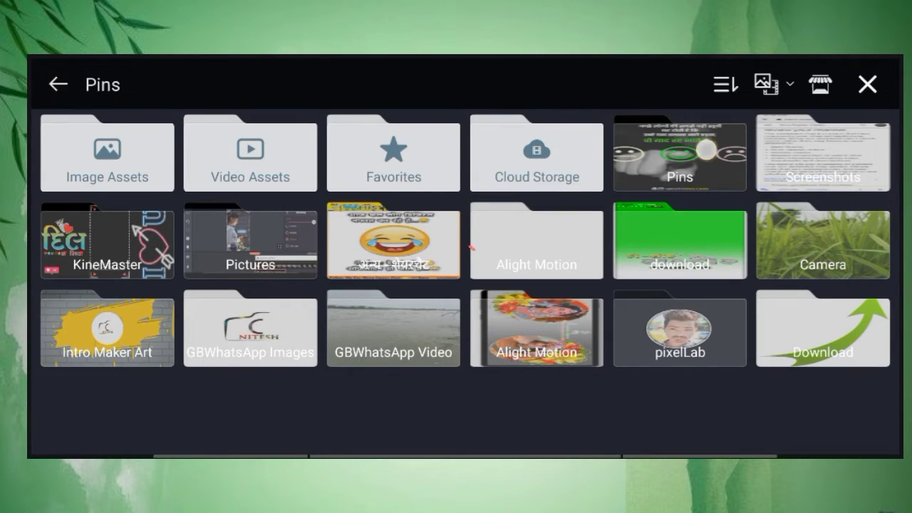
Step: Browse the Pins folder and add the red-titled seated-man photo as a layer
click(679, 153)
scroll(788, 158, down, 5)
scroll(788, 158, down, 5)
scroll(789, 158, down, 3)
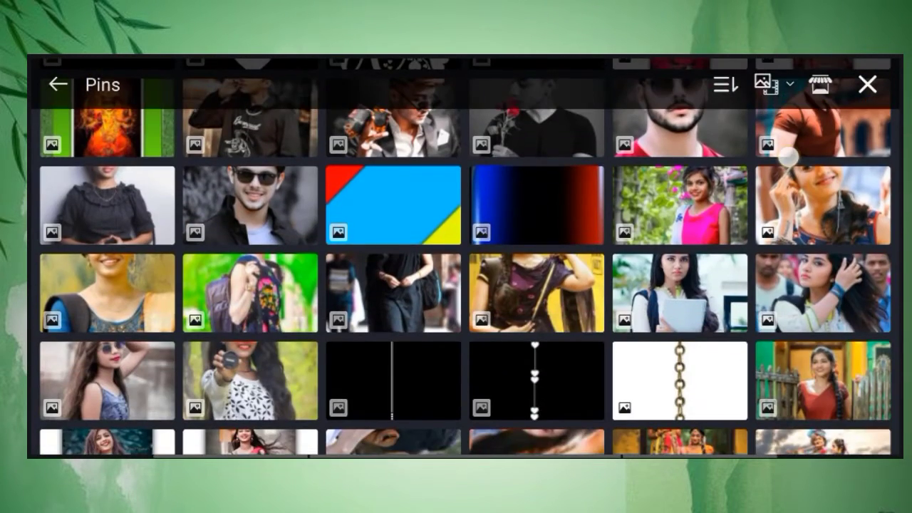
scroll(788, 159, down, 5)
scroll(789, 158, down, 3)
scroll(788, 159, down, 4)
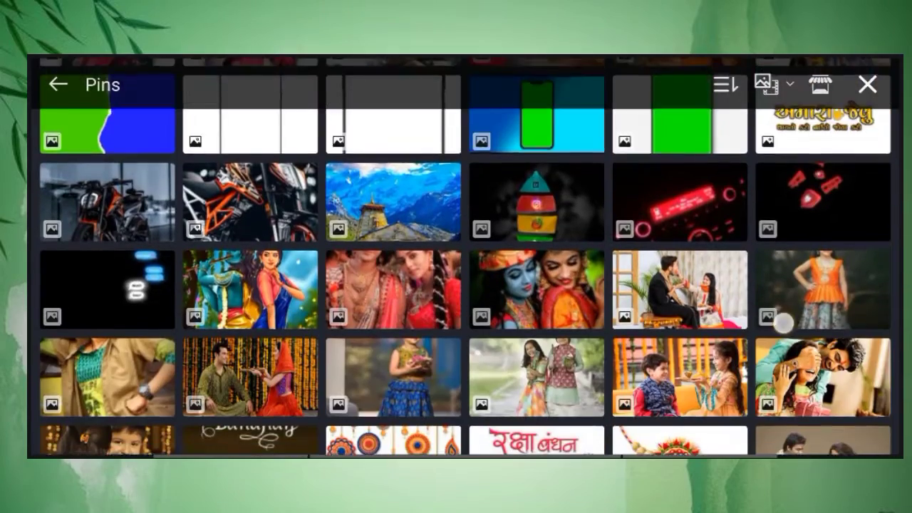
scroll(788, 158, down, 2)
scroll(464, 257, down, 3)
scroll(464, 256, down, 3)
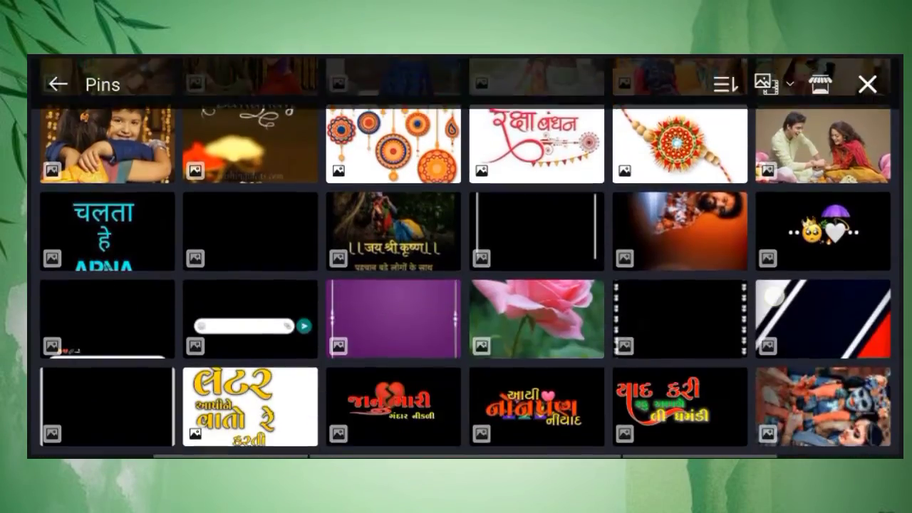
scroll(465, 256, down, 4)
scroll(465, 257, down, 2)
scroll(464, 257, down, 1)
scroll(465, 256, down, 3)
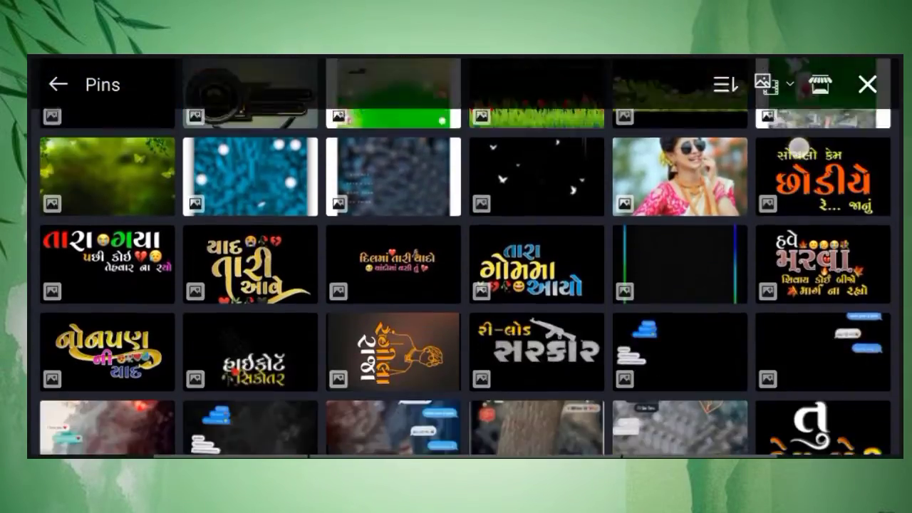
scroll(465, 256, down, 3)
scroll(464, 257, down, 3)
scroll(464, 257, down, 2)
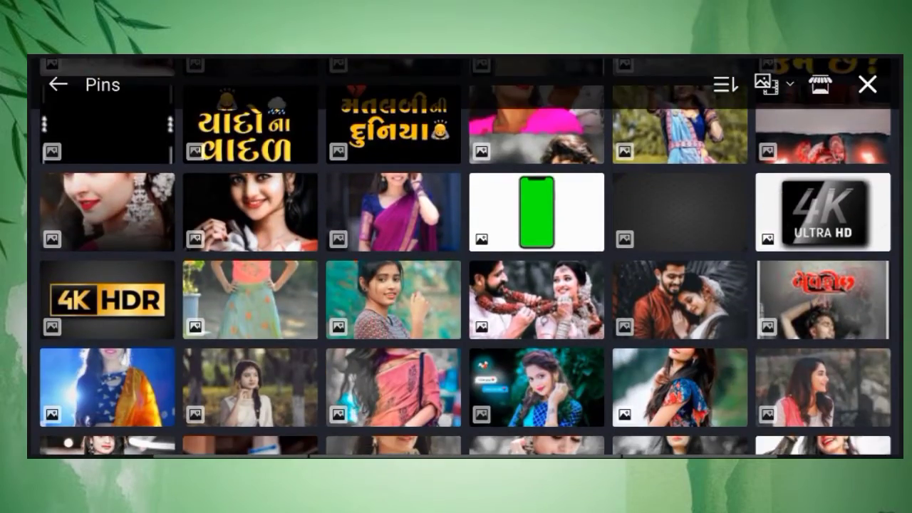
scroll(464, 256, down, 2)
scroll(464, 257, down, 3)
scroll(801, 204, down, 1)
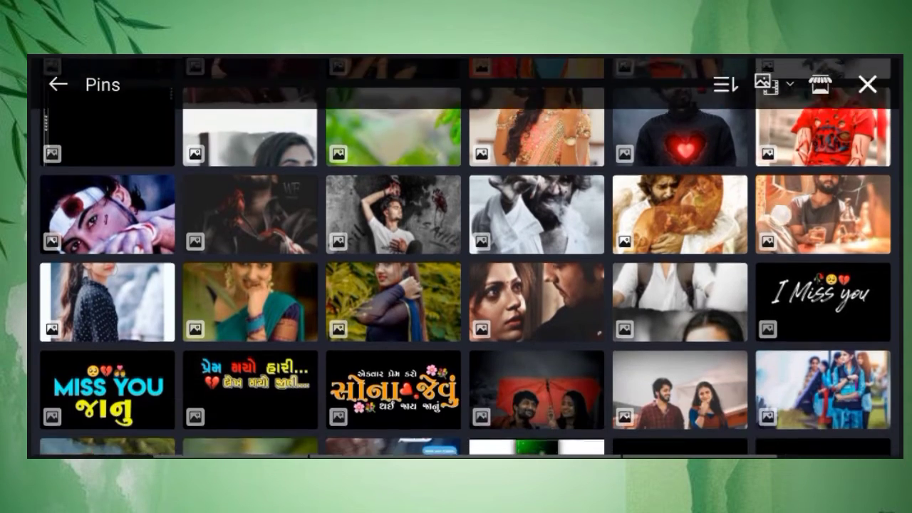
drag(788, 313, 789, 155)
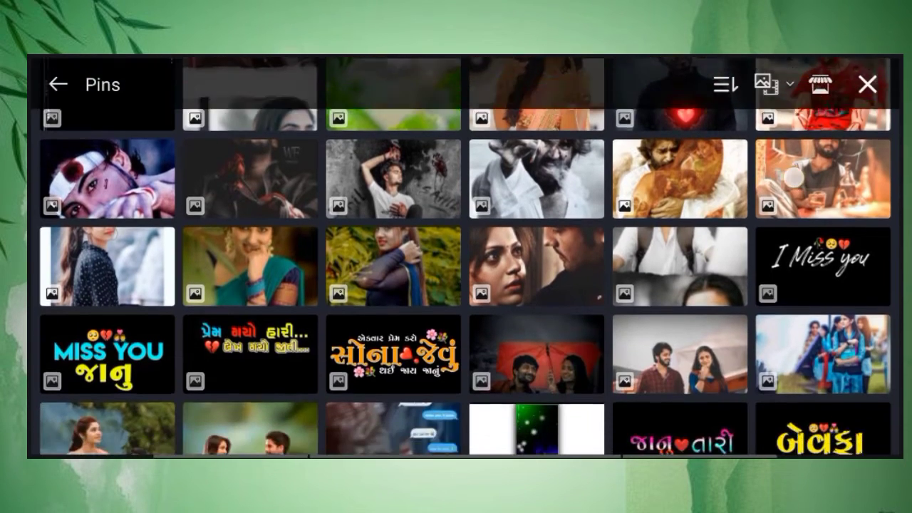
scroll(465, 257, up, 3)
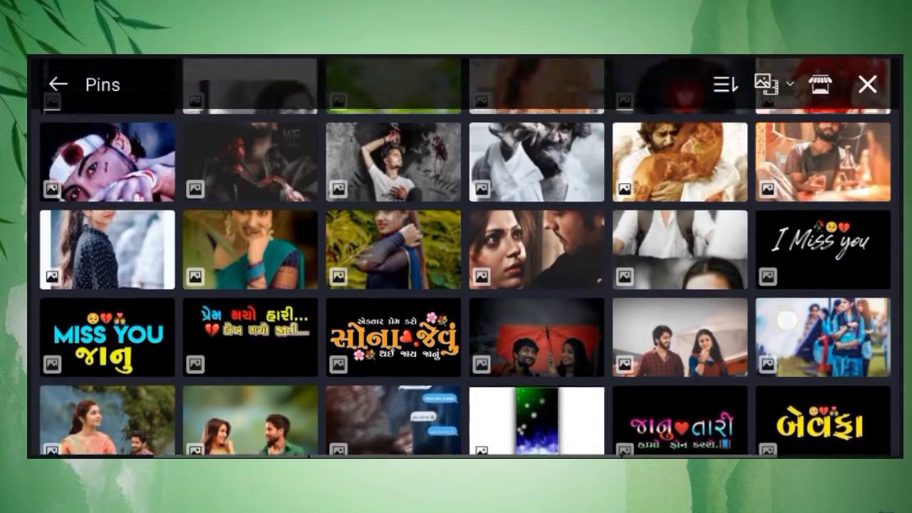
scroll(466, 256, up, 4)
scroll(465, 257, up, 2)
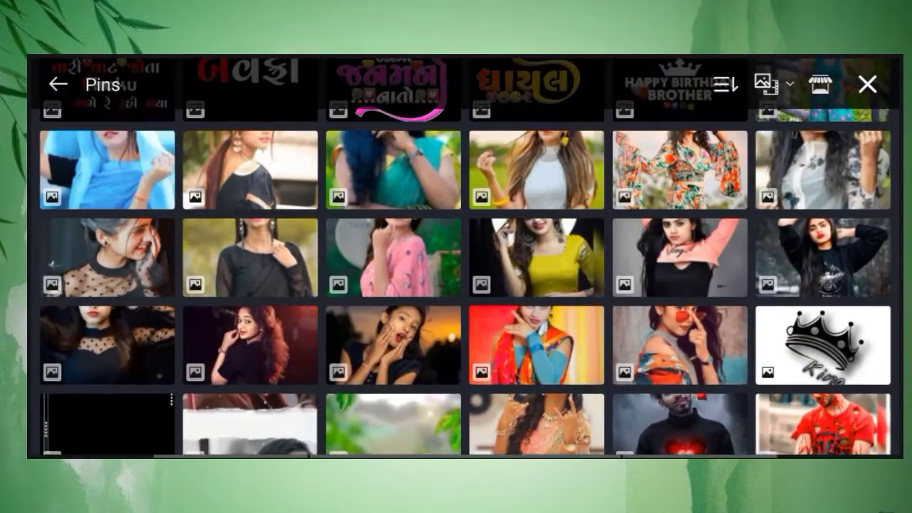
scroll(465, 256, up, 3)
scroll(465, 257, up, 3)
scroll(465, 256, up, 3)
scroll(465, 256, up, 2)
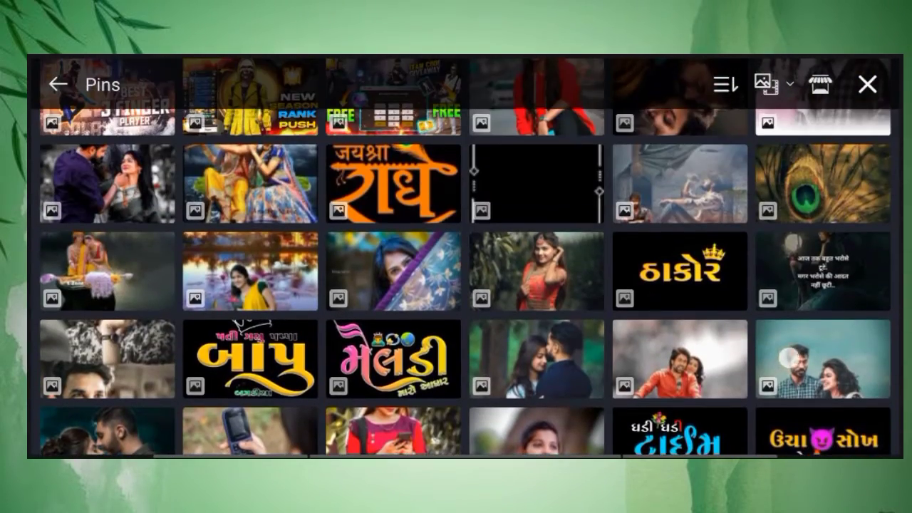
scroll(465, 256, down, 1)
scroll(465, 256, up, 2)
scroll(465, 256, up, 1)
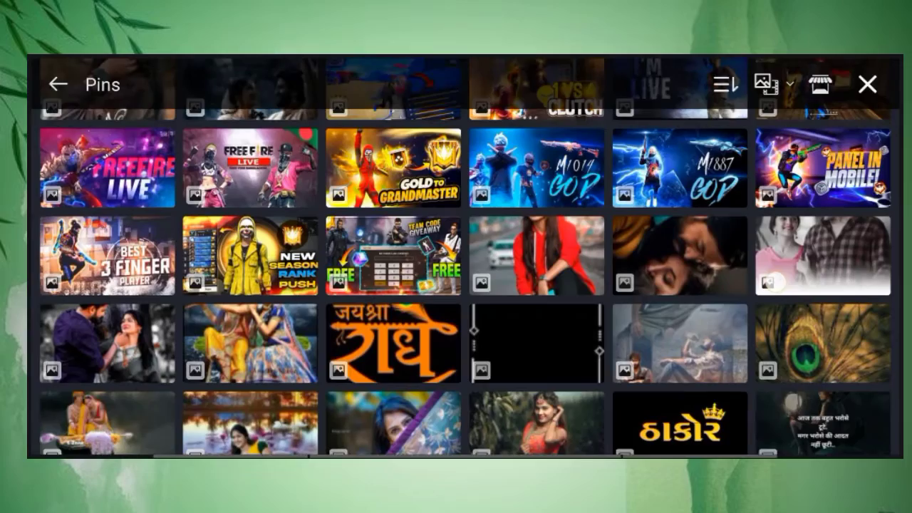
scroll(465, 257, up, 1)
scroll(465, 257, up, 1)
scroll(465, 257, up, 1)
scroll(465, 257, up, 2)
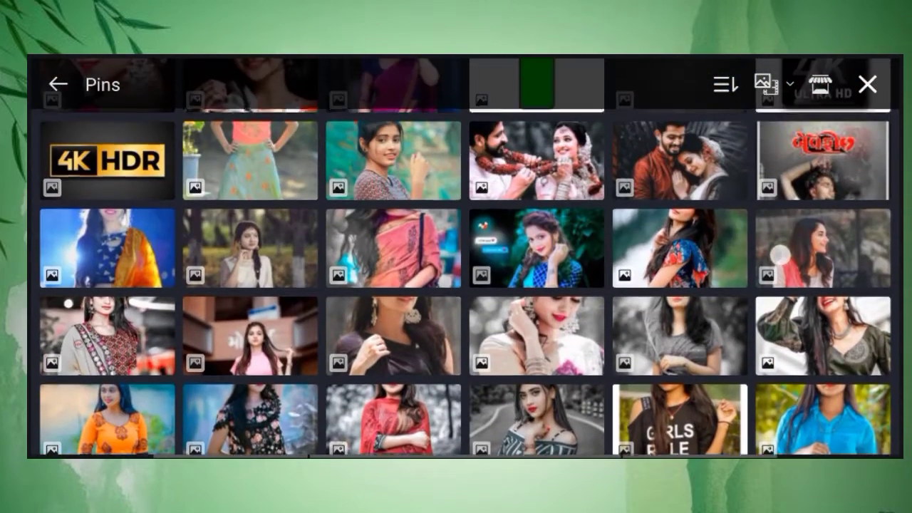
scroll(465, 257, up, 1)
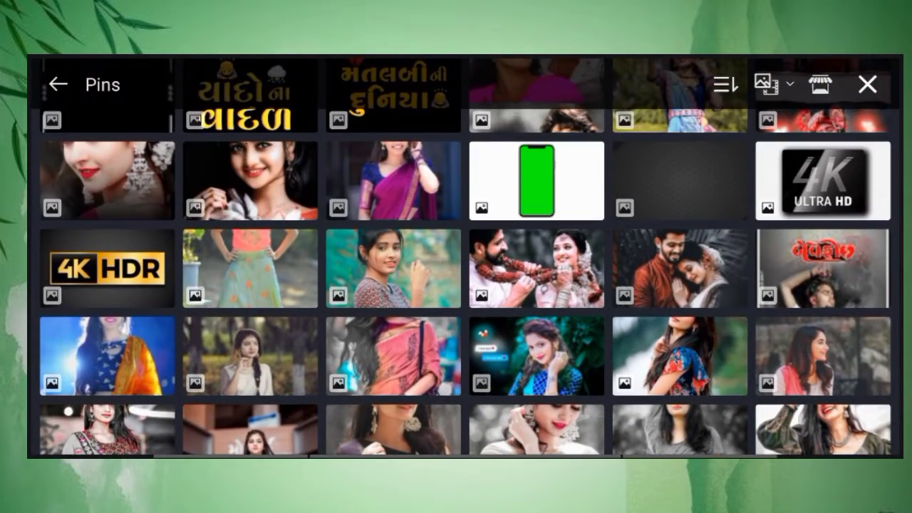
click(820, 267)
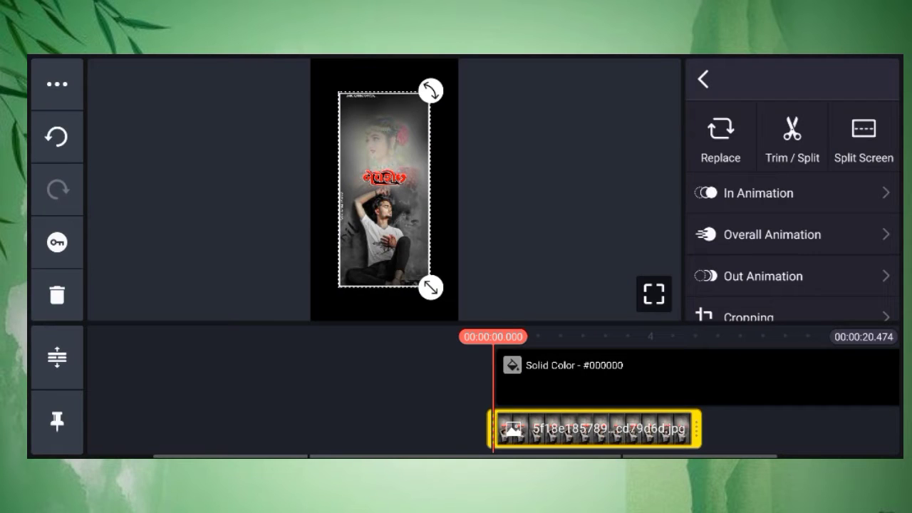
Step: Move and resize the photo in the preview until it fills the vertical frame
drag(828, 276, 829, 171)
click(748, 175)
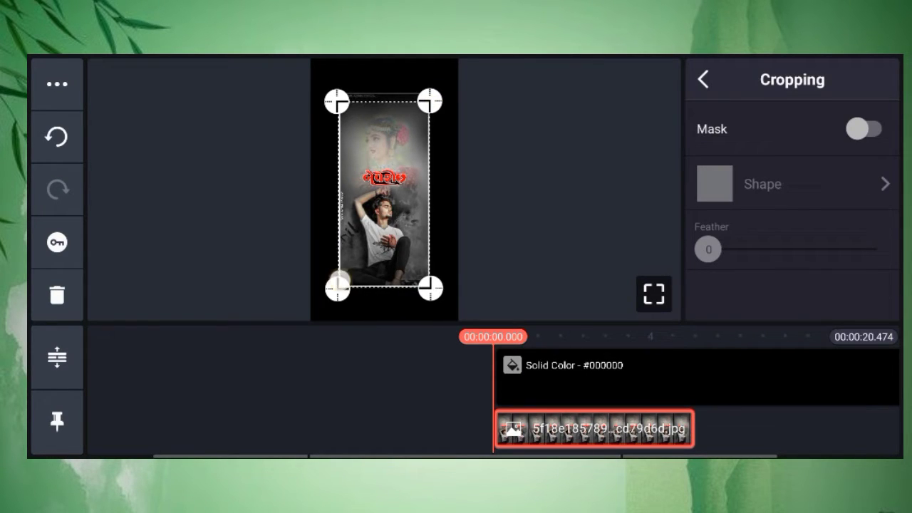
click(702, 79)
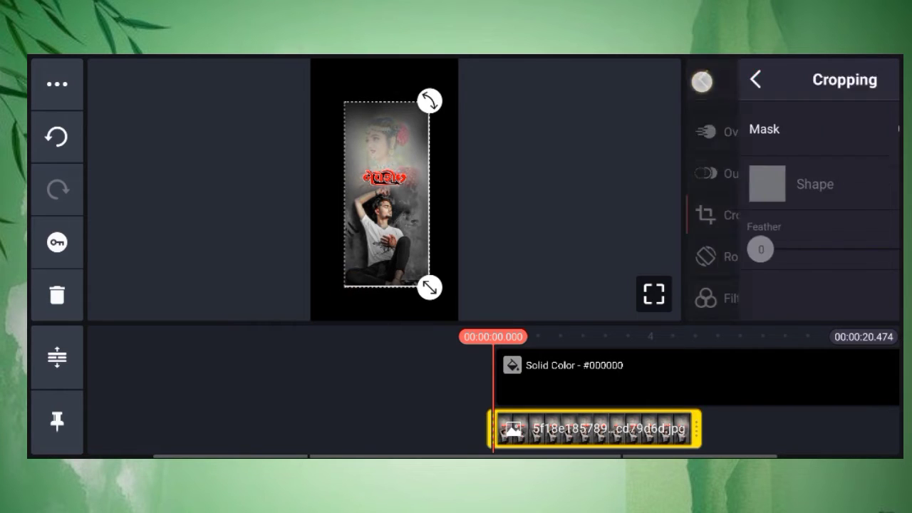
drag(387, 213, 357, 177)
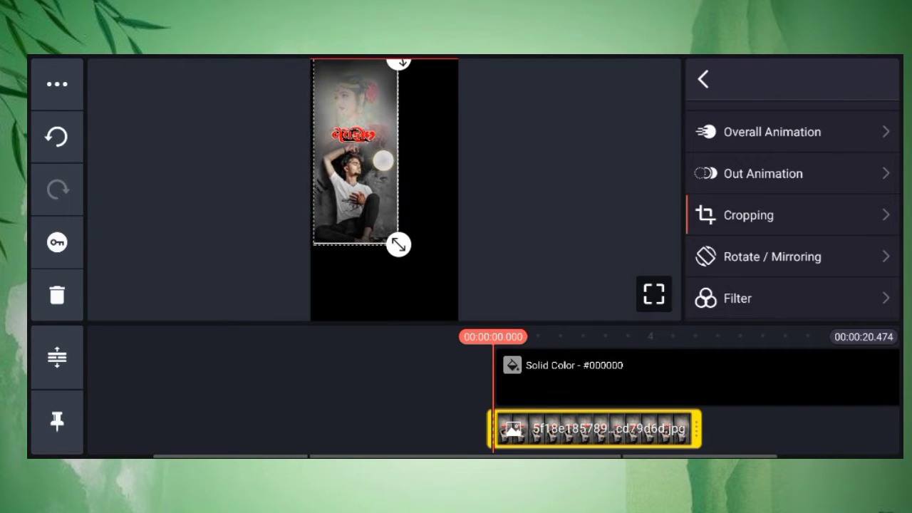
drag(403, 255, 572, 319)
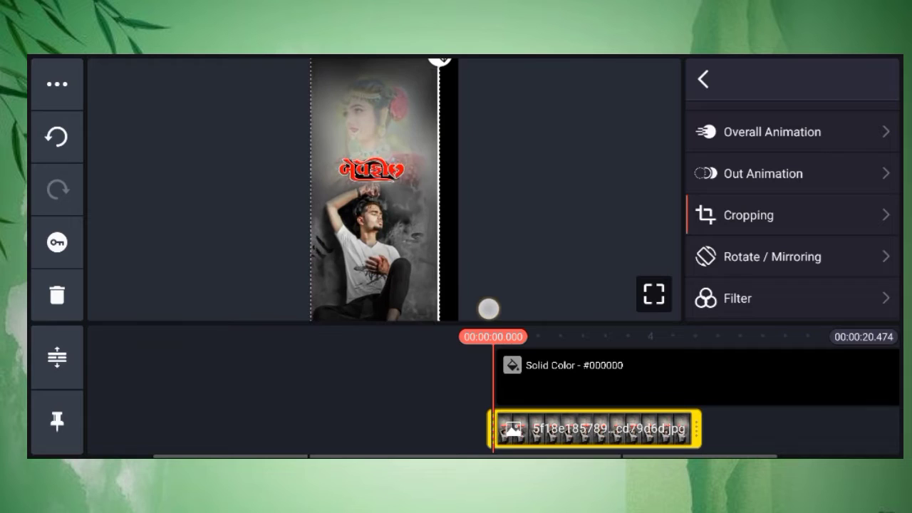
drag(424, 243, 415, 218)
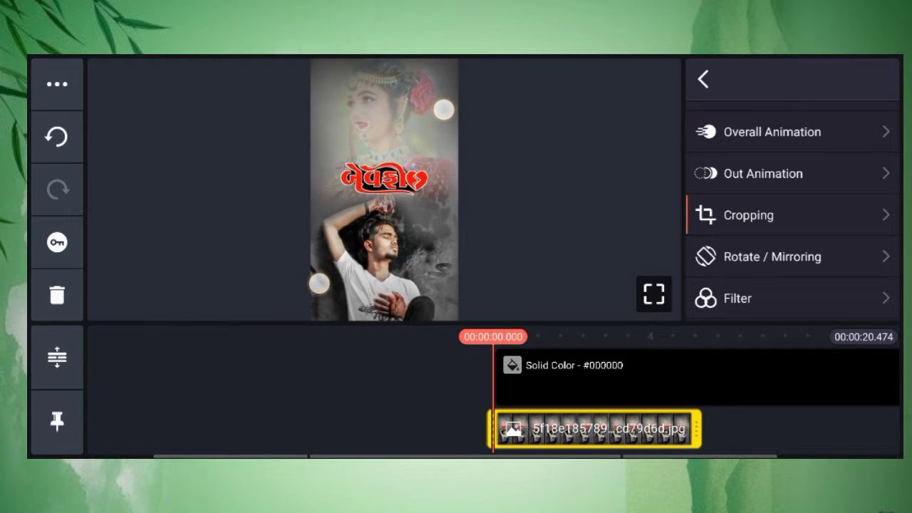
mouse_move(319, 284)
mouse_down()
mouse_move(330, 282)
mouse_move(325, 255)
mouse_up()
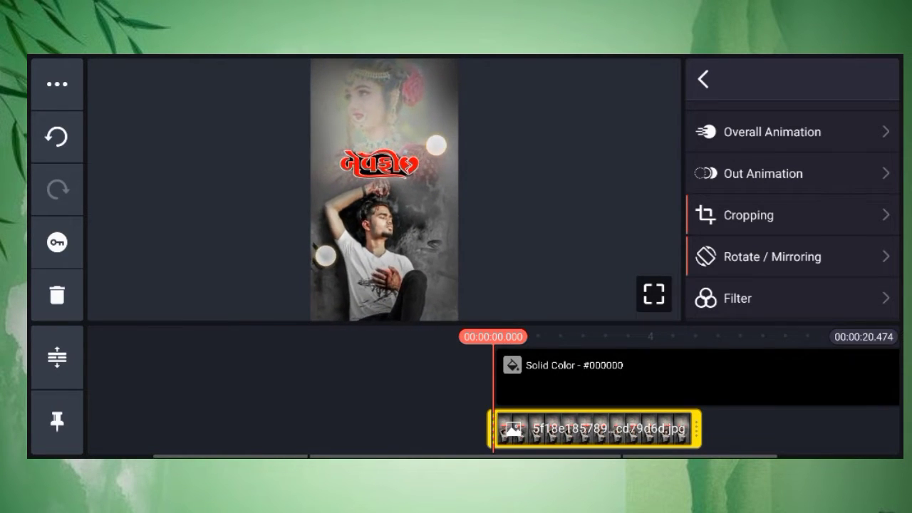
drag(336, 289, 339, 287)
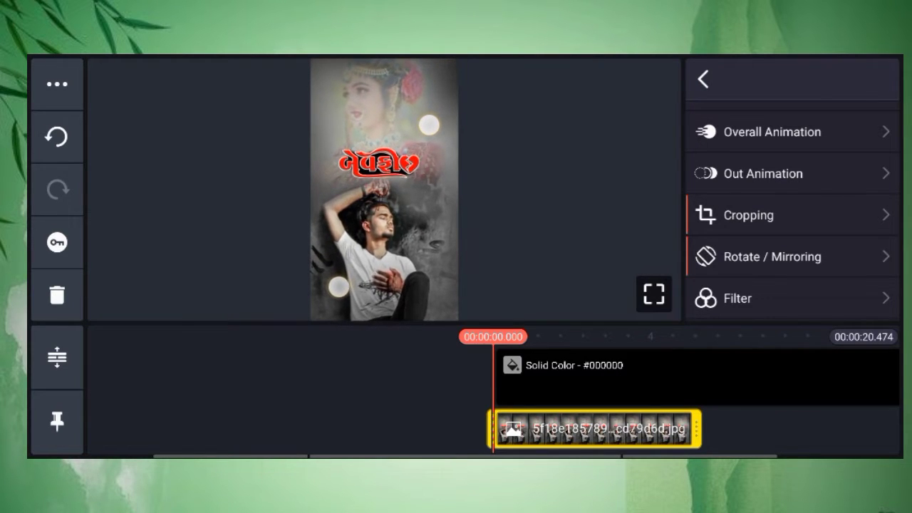
Step: Extend the photo clip's end to 20.474 seconds
click(703, 78)
drag(731, 397, 462, 397)
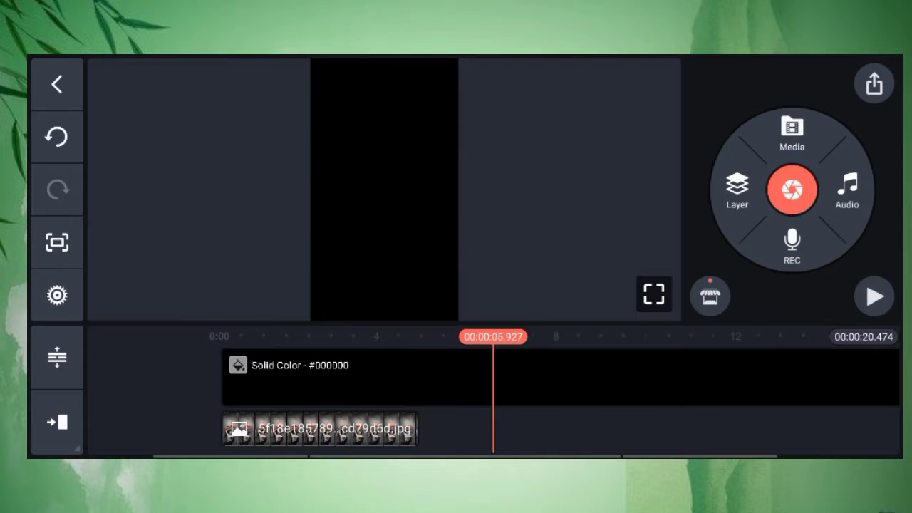
drag(504, 433, 790, 433)
click(595, 428)
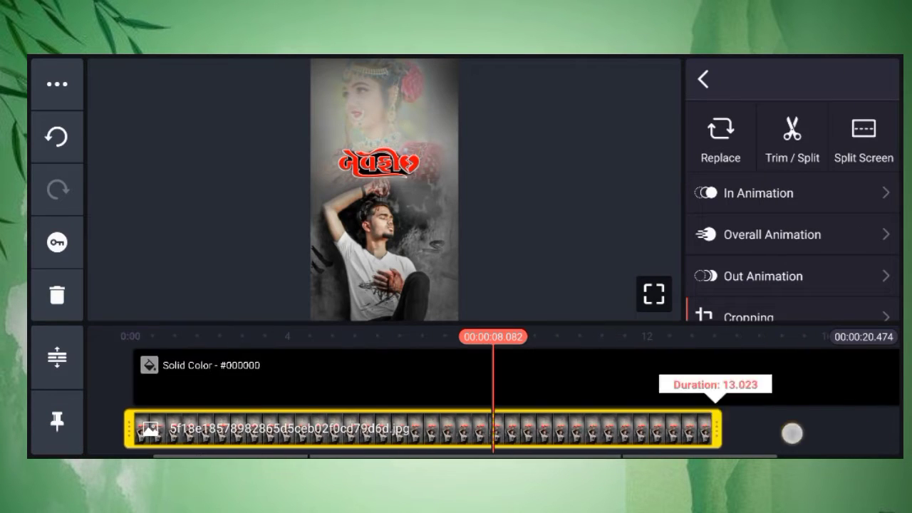
mouse_move(497, 428)
mouse_down()
mouse_move(544, 411)
mouse_move(537, 403)
mouse_up()
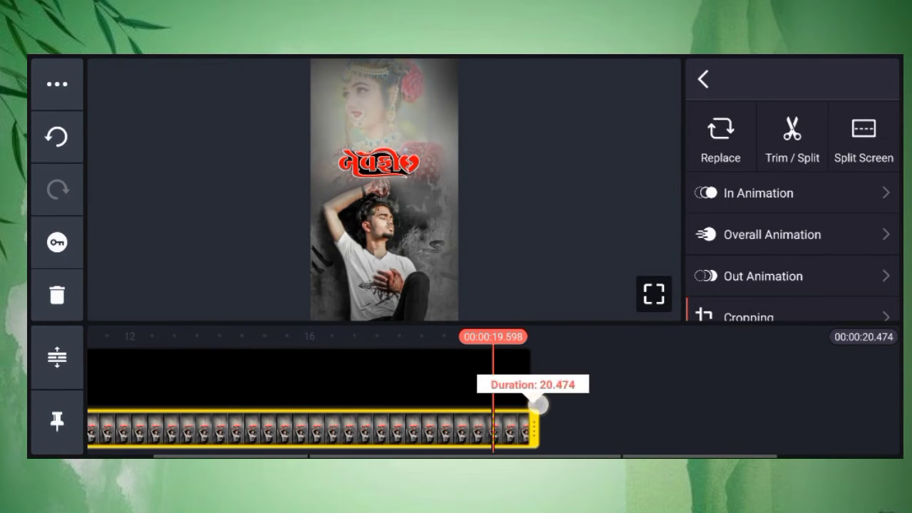
click(703, 79)
drag(527, 433, 724, 433)
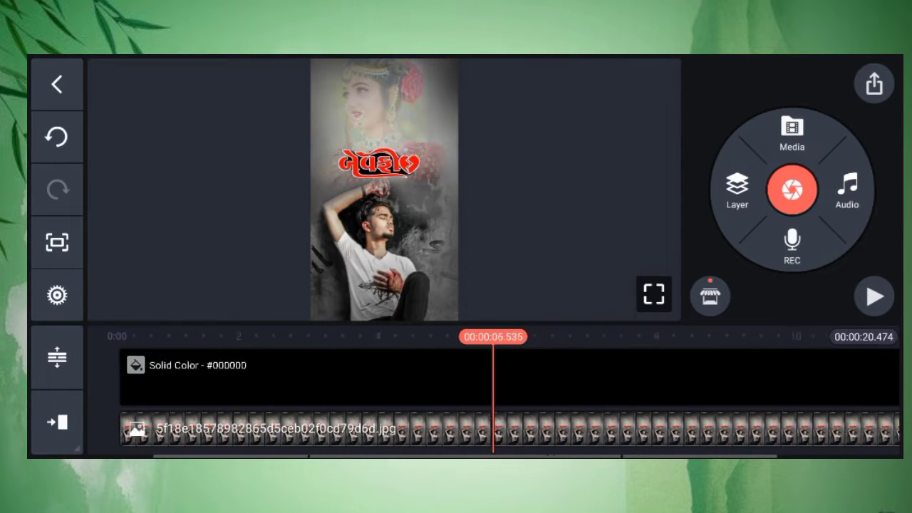
Step: Add the ornate frame image from the second Alight Motion folder as a layer
click(736, 186)
click(699, 115)
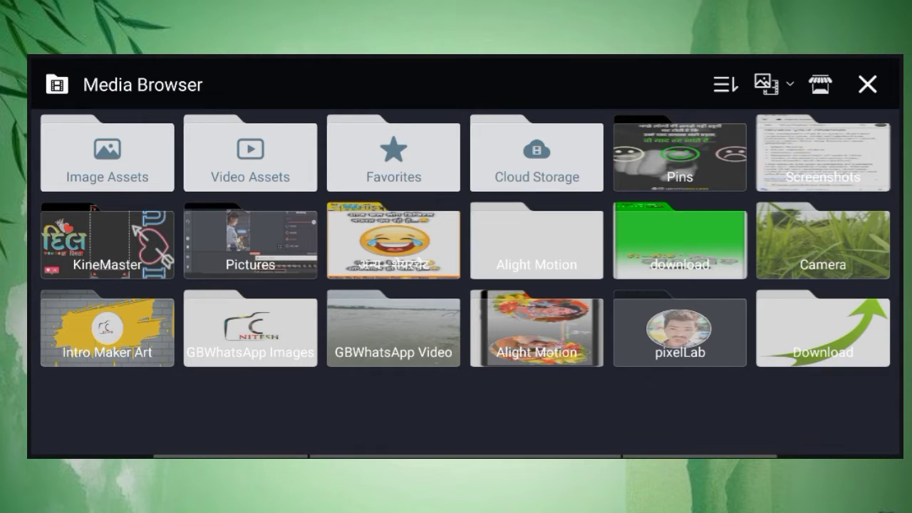
click(801, 177)
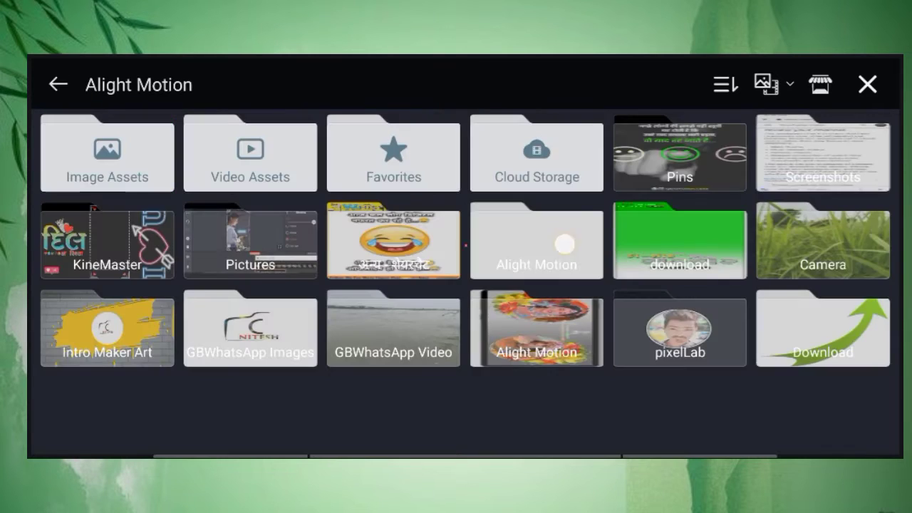
click(564, 244)
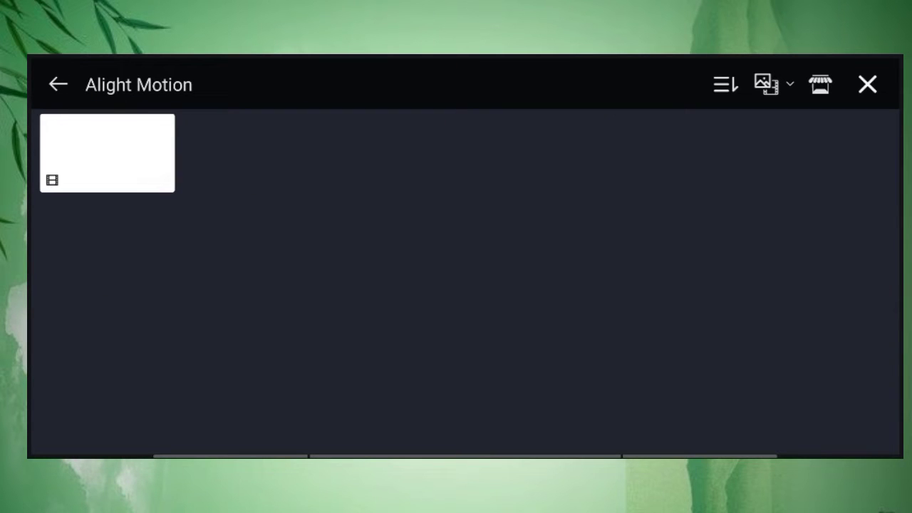
key(Escape)
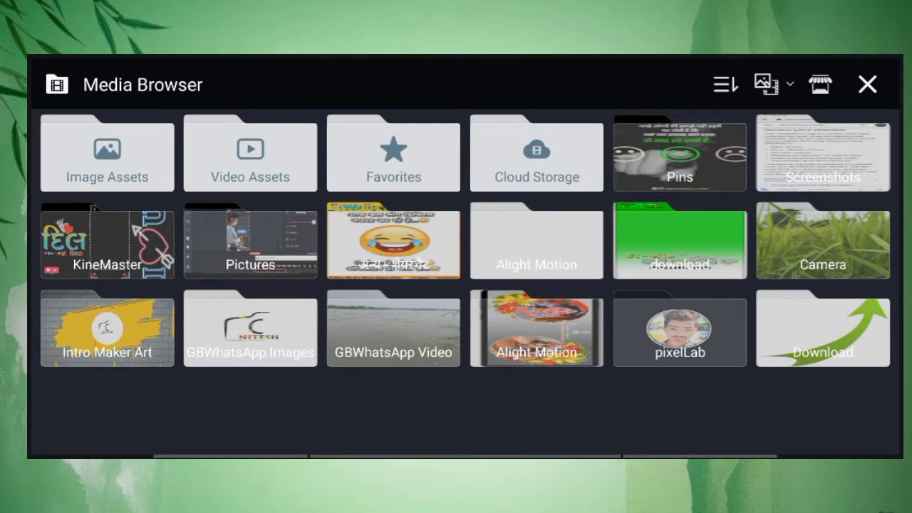
click(545, 347)
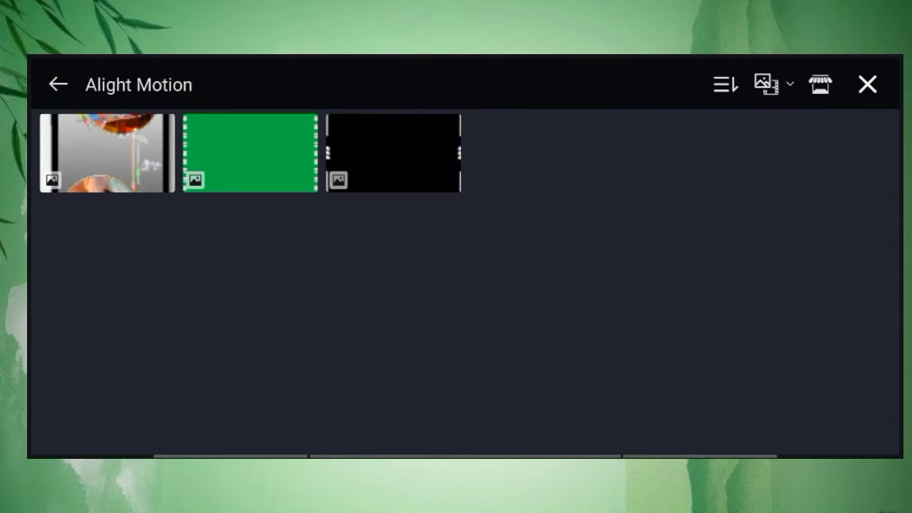
click(393, 152)
Step: Make the frame layer fill the whole screen using the Split Screen full-screen option
click(868, 135)
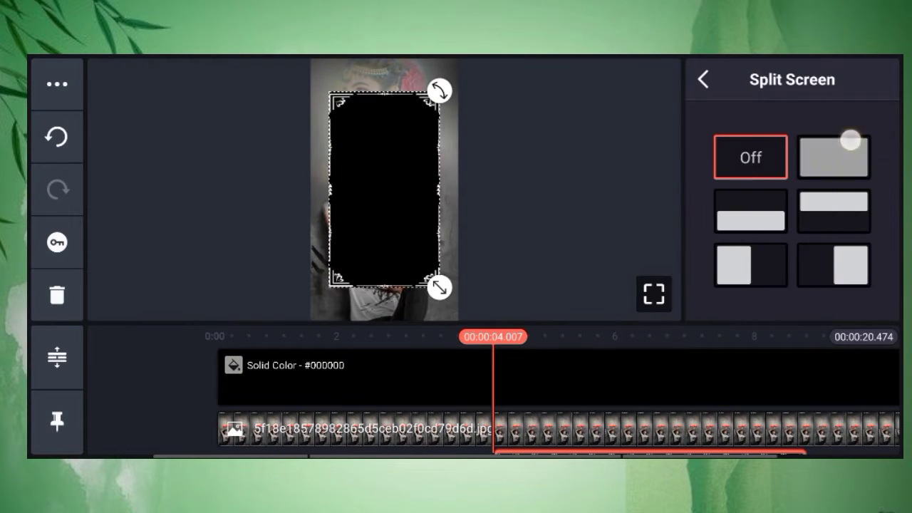
click(849, 140)
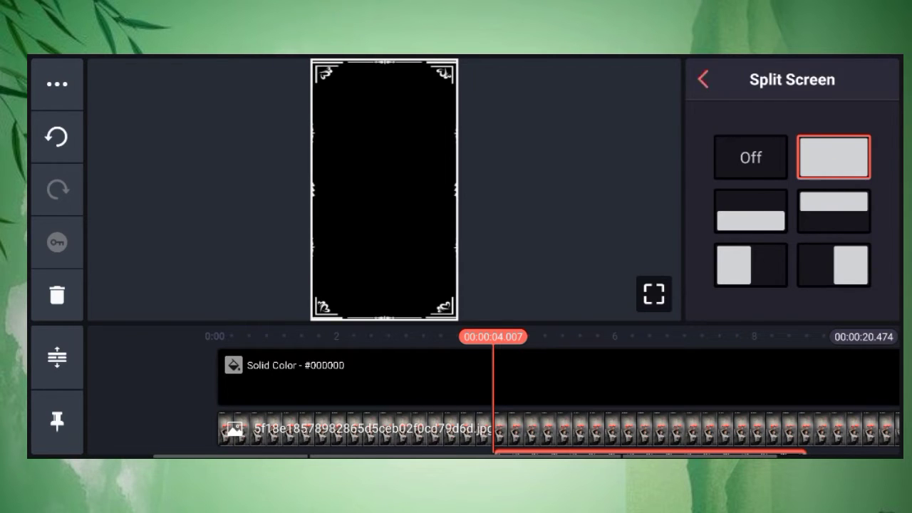
click(703, 79)
Step: Set the frame layer's blending mode to Screen
scroll(791, 235, down, 5)
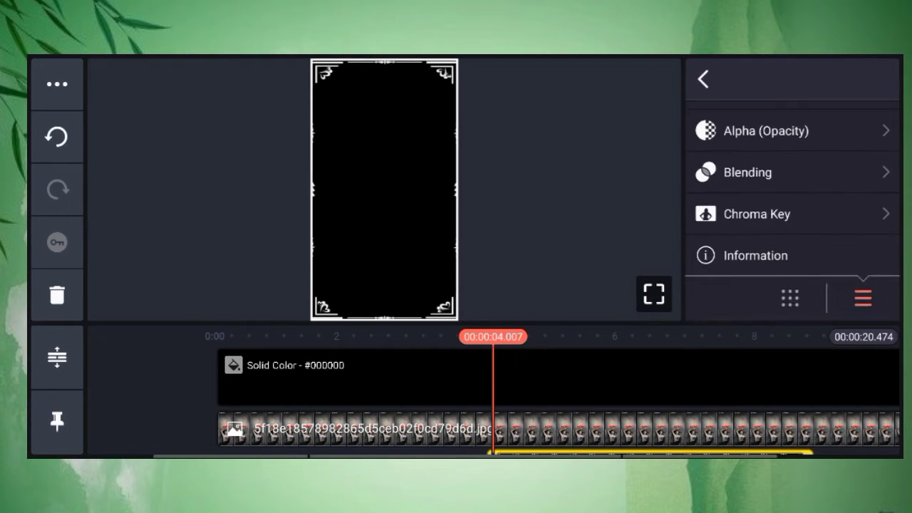
click(741, 171)
scroll(791, 235, down, 3)
click(741, 204)
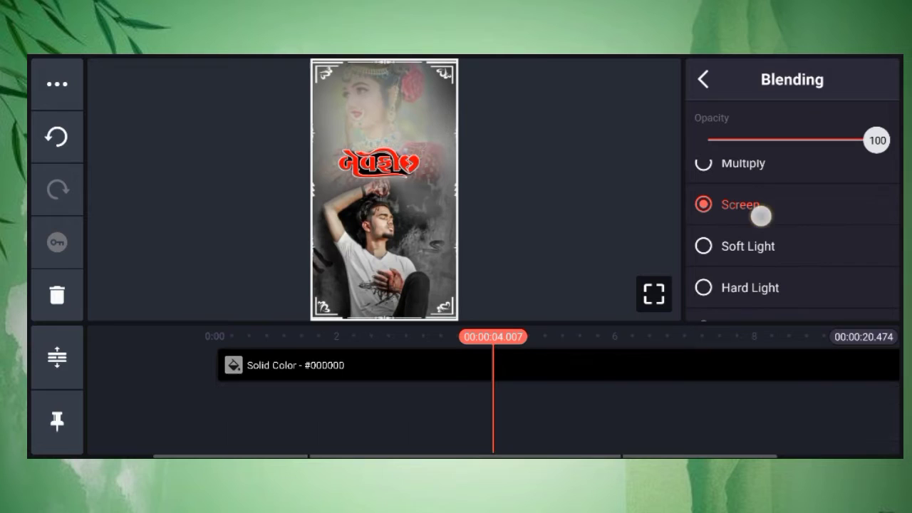
Step: Move the frame layer to start at 0 and extend it to 20.474 seconds
click(516, 396)
drag(533, 406, 341, 429)
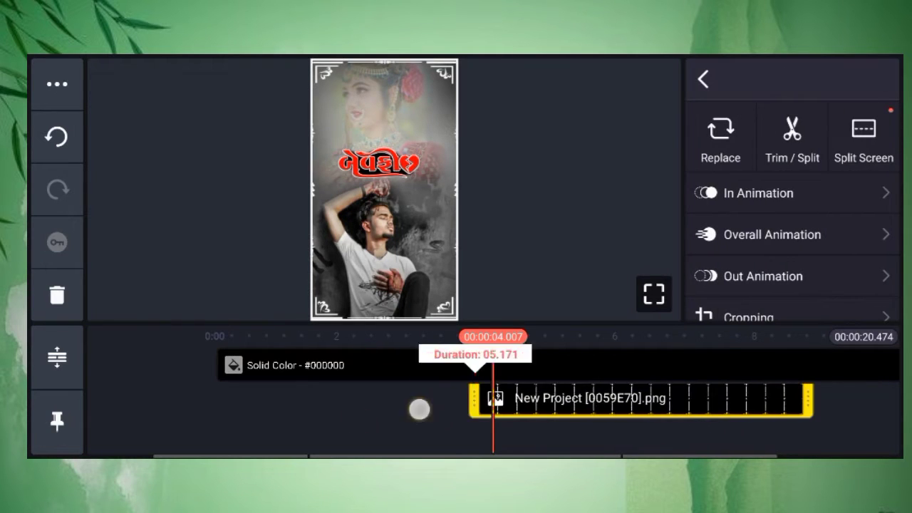
drag(631, 421, 249, 421)
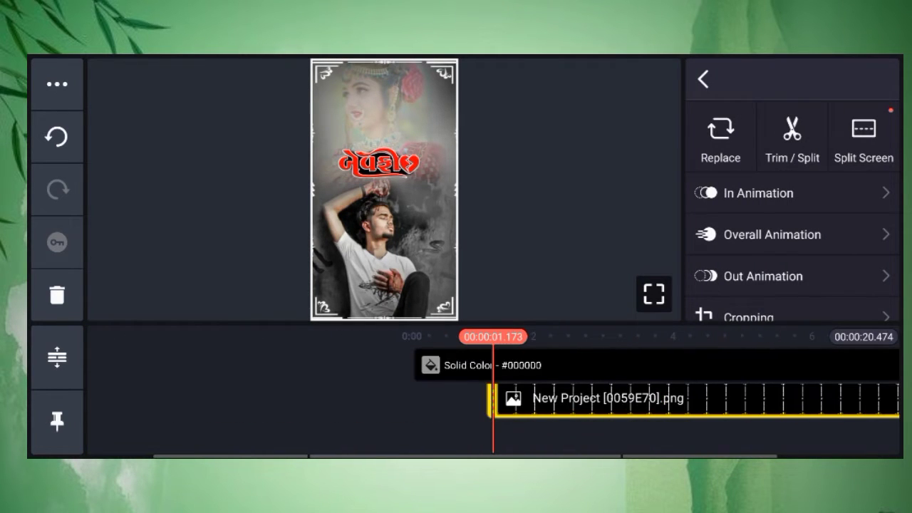
drag(497, 399, 639, 399)
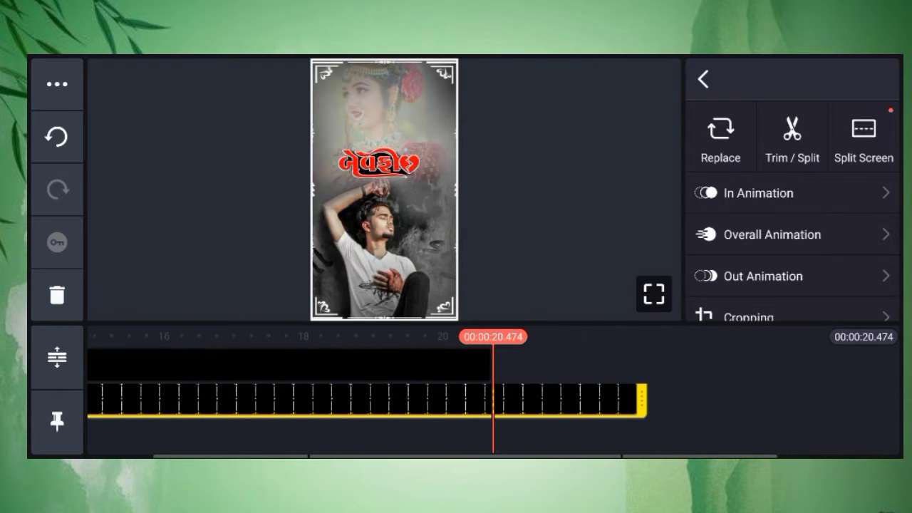
click(735, 383)
Step: Add the pinterest(17) video from the download folder as a layer
click(736, 189)
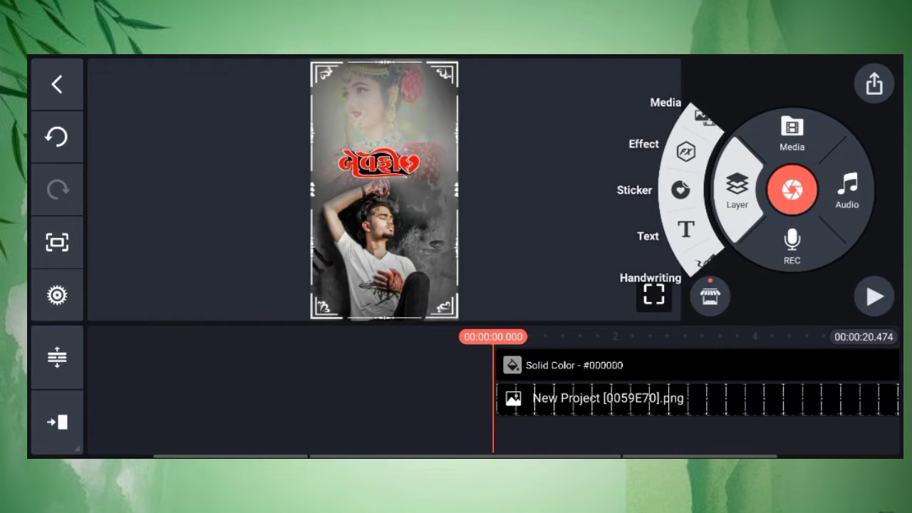
click(704, 117)
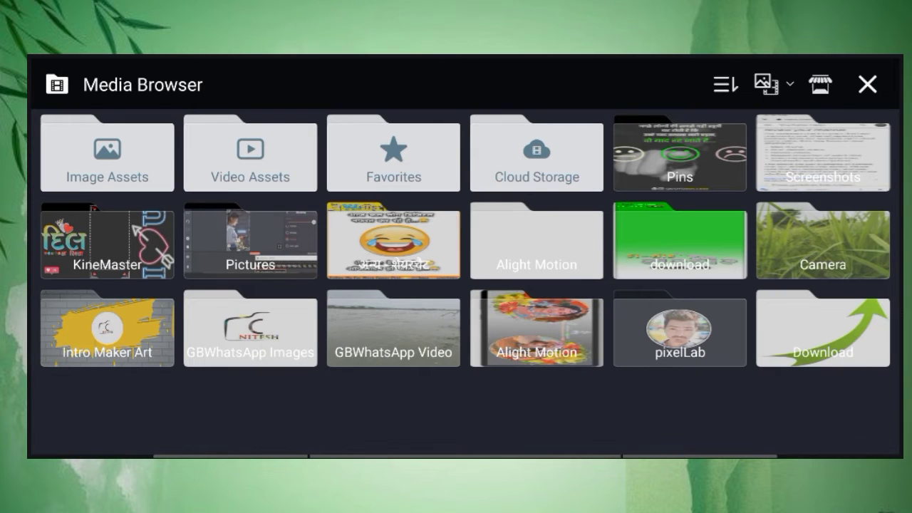
click(680, 242)
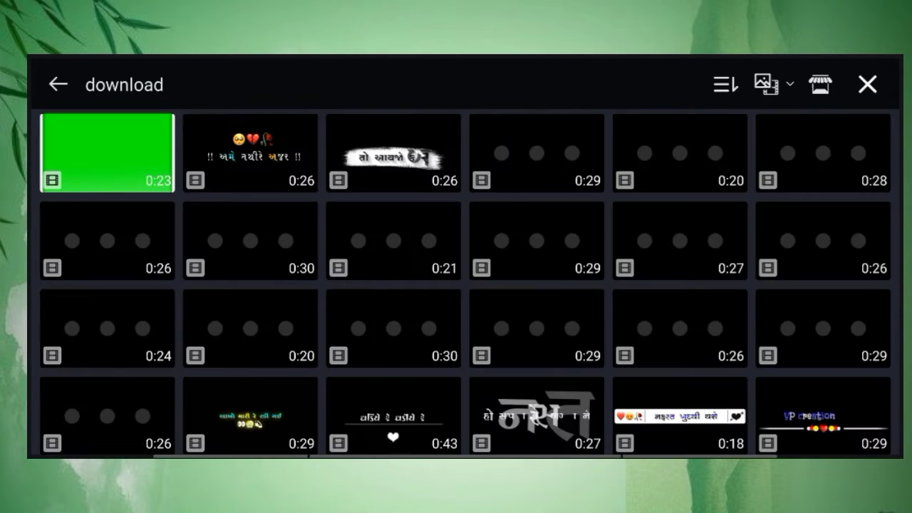
scroll(464, 257, down, 5)
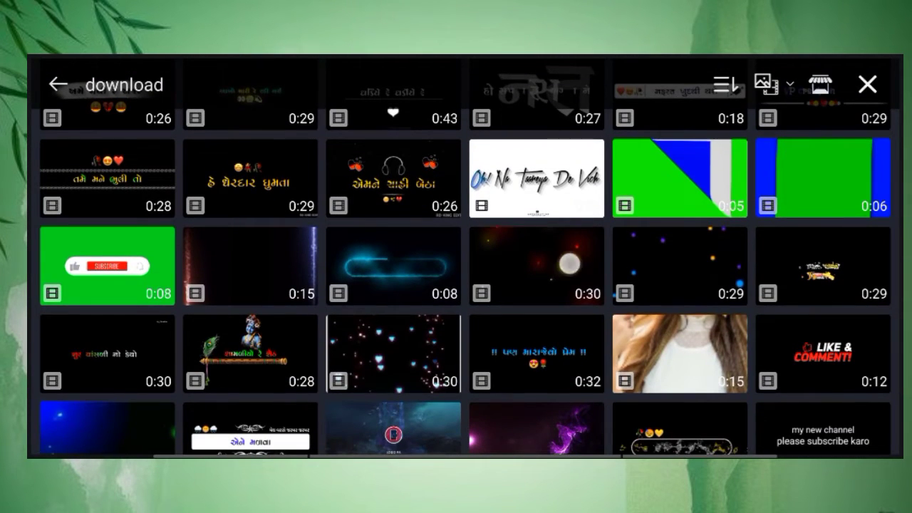
click(569, 264)
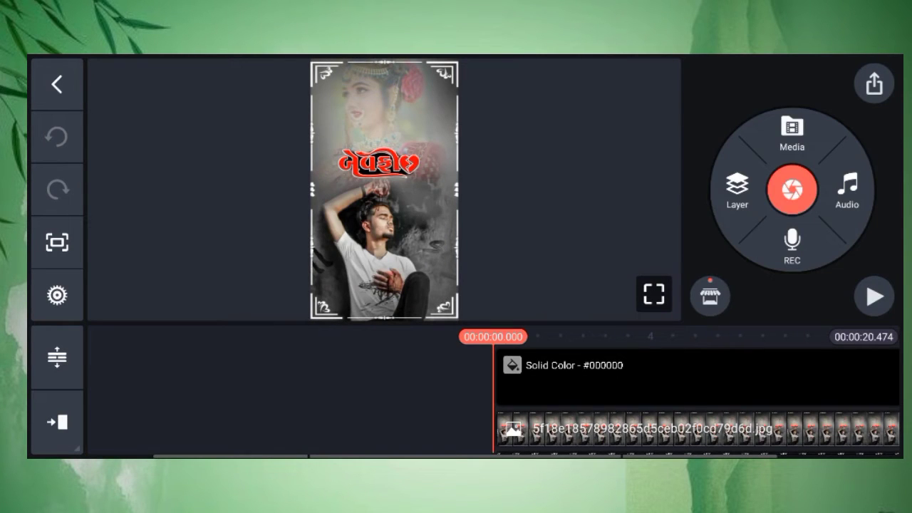
Step: Add the particle clip from the KineMaster folder and enlarge it to cover the frame
click(736, 191)
click(702, 102)
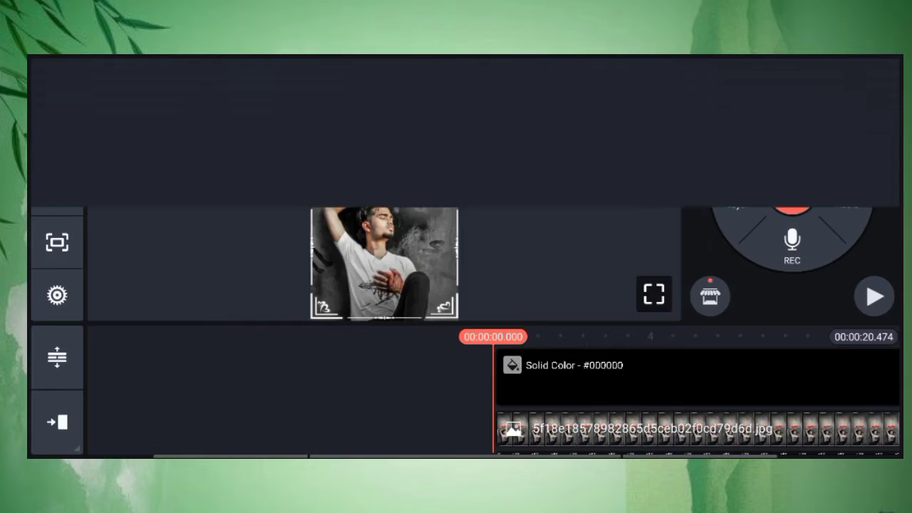
click(680, 157)
click(125, 143)
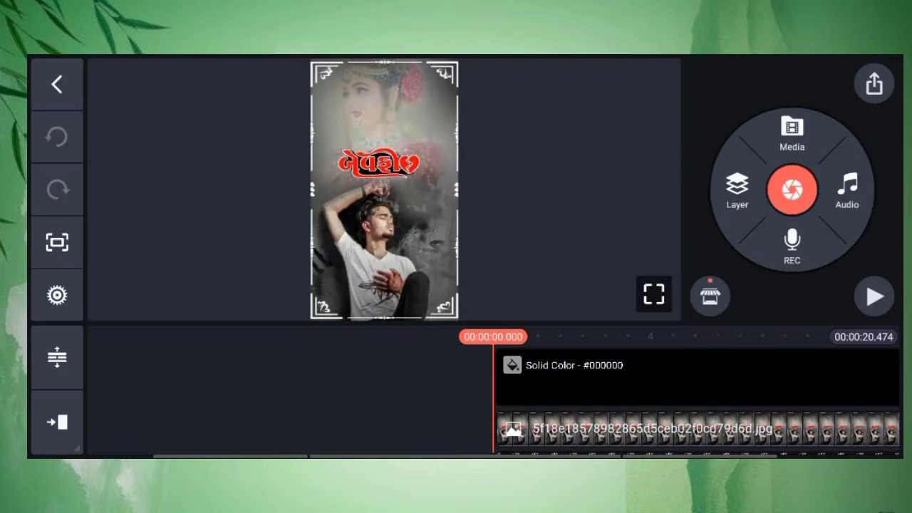
drag(413, 175, 392, 146)
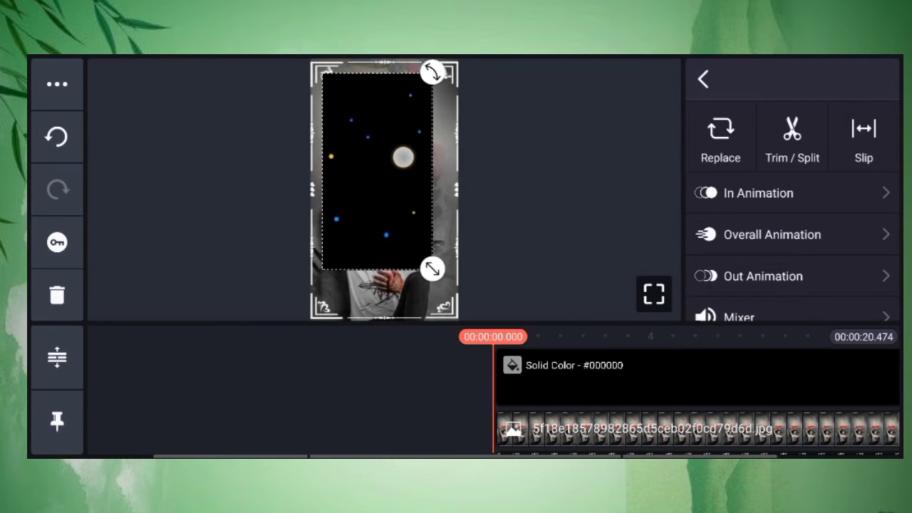
drag(418, 256, 496, 306)
drag(808, 259, 843, 135)
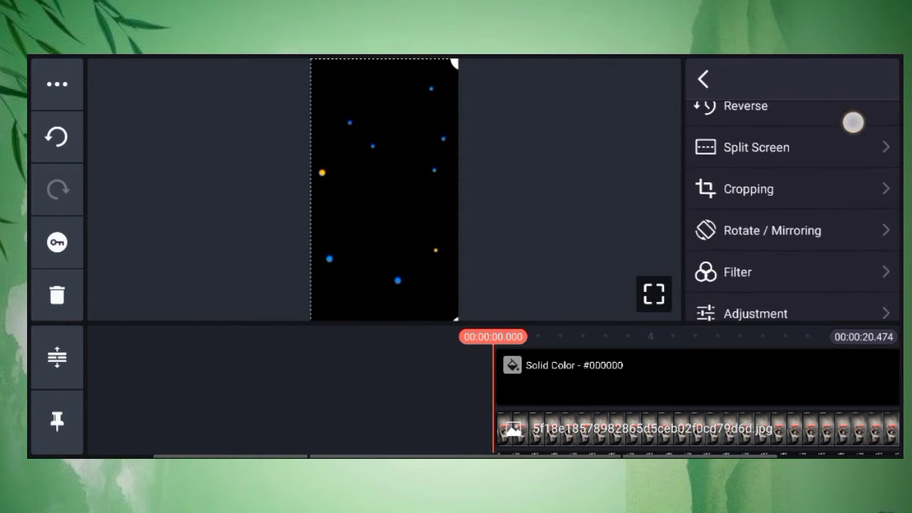
Step: Set the particle overlay's blending to Screen and preview it along the timeline
scroll(801, 249, down, 3)
scroll(802, 248, down, 3)
click(817, 214)
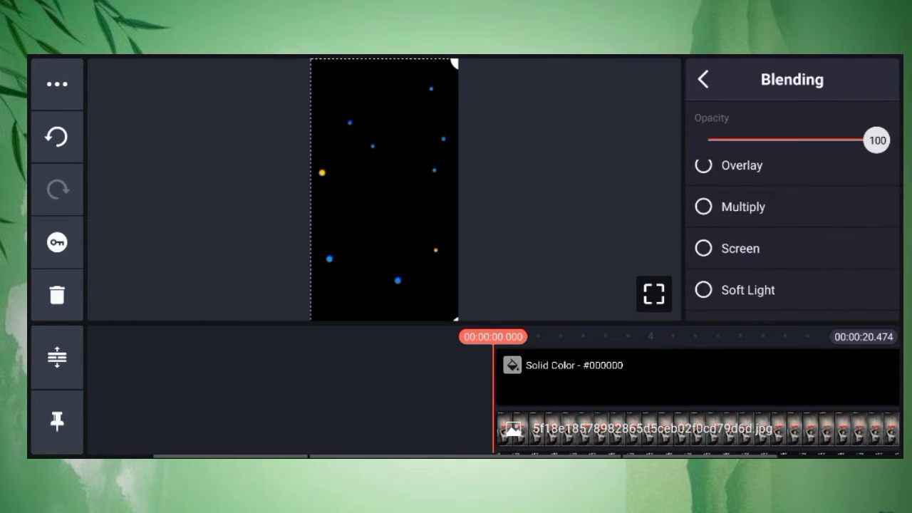
click(740, 248)
click(714, 79)
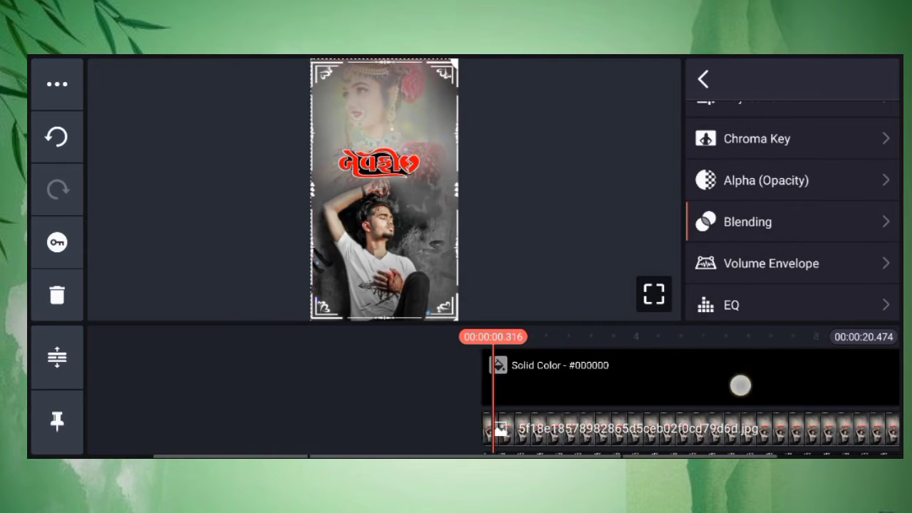
drag(772, 383, 591, 362)
click(702, 79)
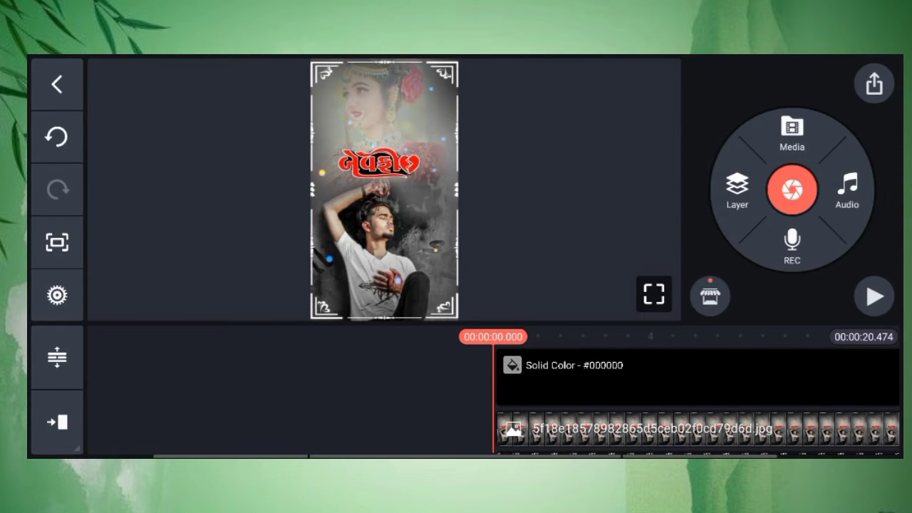
Step: Add the lyrics clip from the download folder as a layer, dismissing the warning
click(736, 186)
click(704, 117)
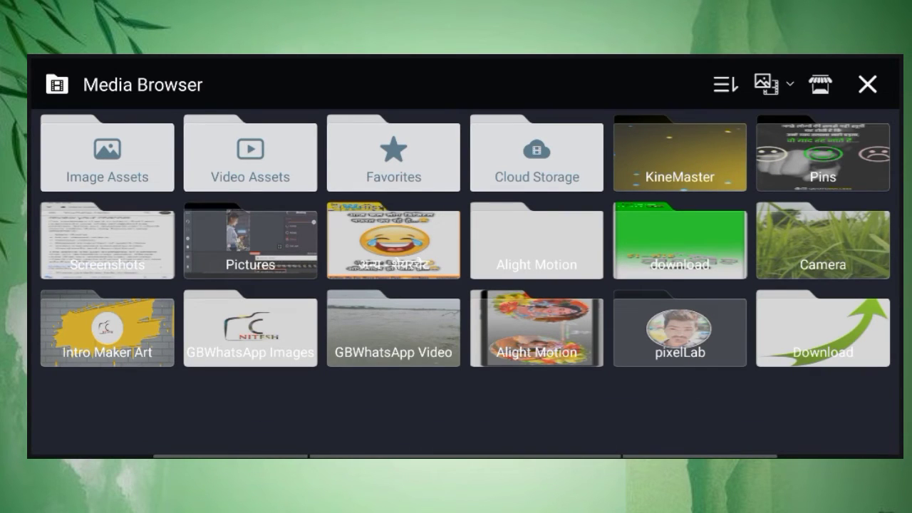
click(680, 242)
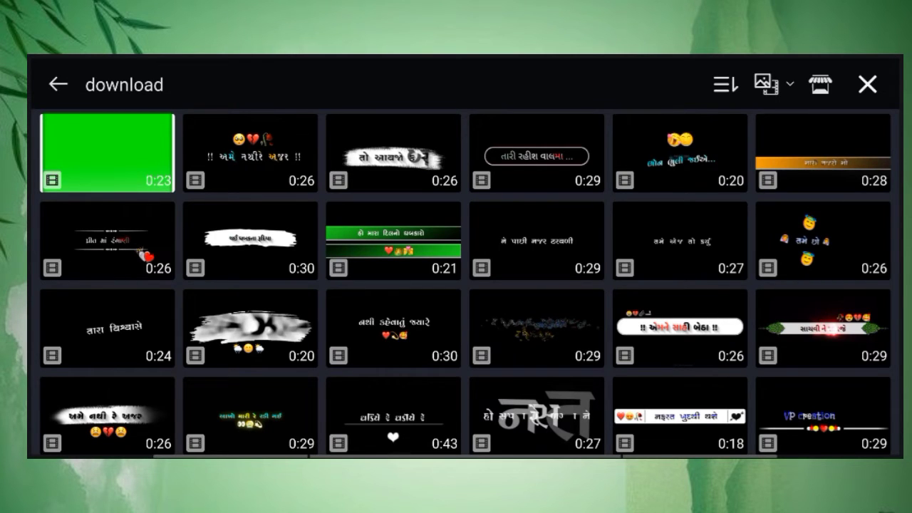
click(107, 240)
click(612, 332)
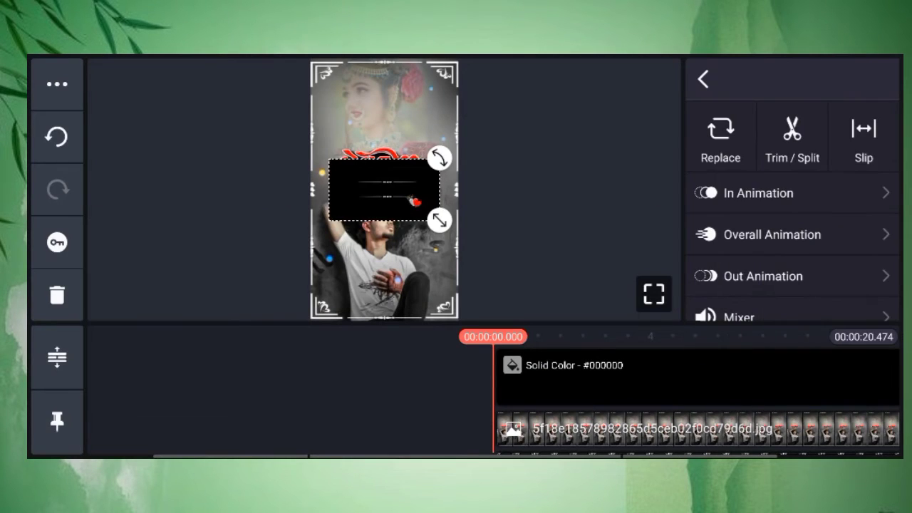
Step: Open the lyrics clip's Blending settings to choose Screen
scroll(829, 148, down, 2)
scroll(818, 136, down, 3)
scroll(814, 116, down, 3)
scroll(799, 122, down, 3)
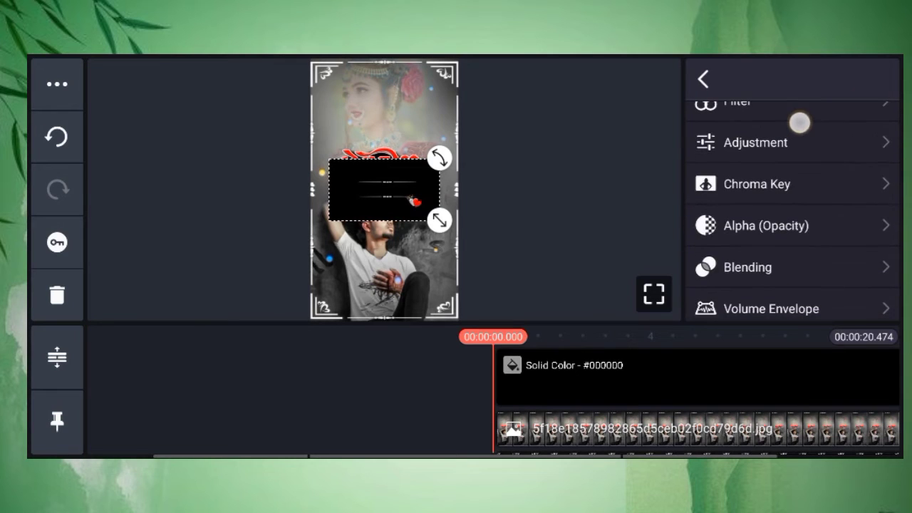
click(747, 267)
scroll(795, 214, down, 2)
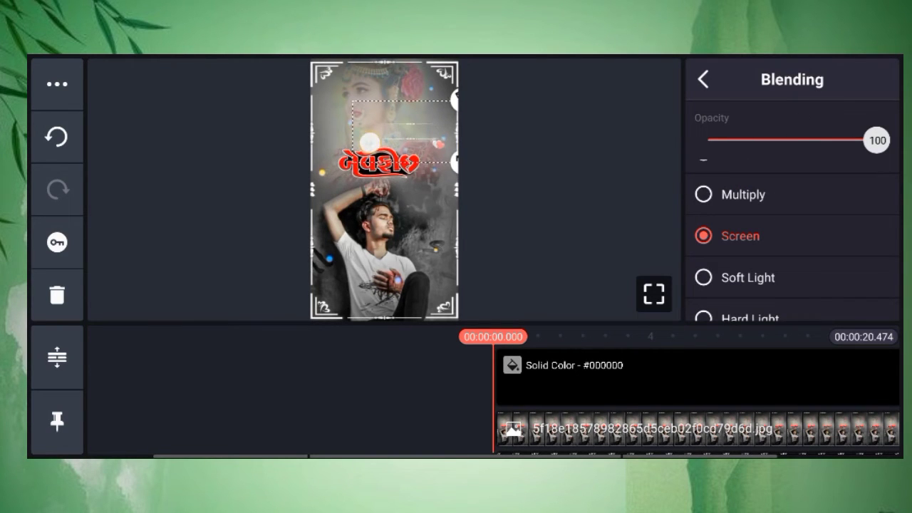
Step: Close blending, move the playhead about two seconds in and select the lyrics clip
click(702, 79)
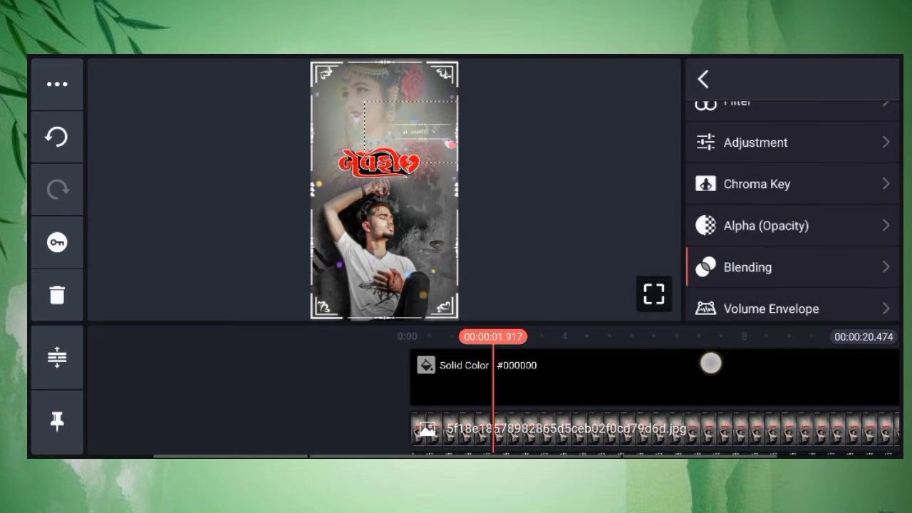
mouse_move(794, 361)
mouse_down()
mouse_move(610, 359)
mouse_move(711, 373)
mouse_move(643, 332)
mouse_up()
drag(688, 378, 688, 342)
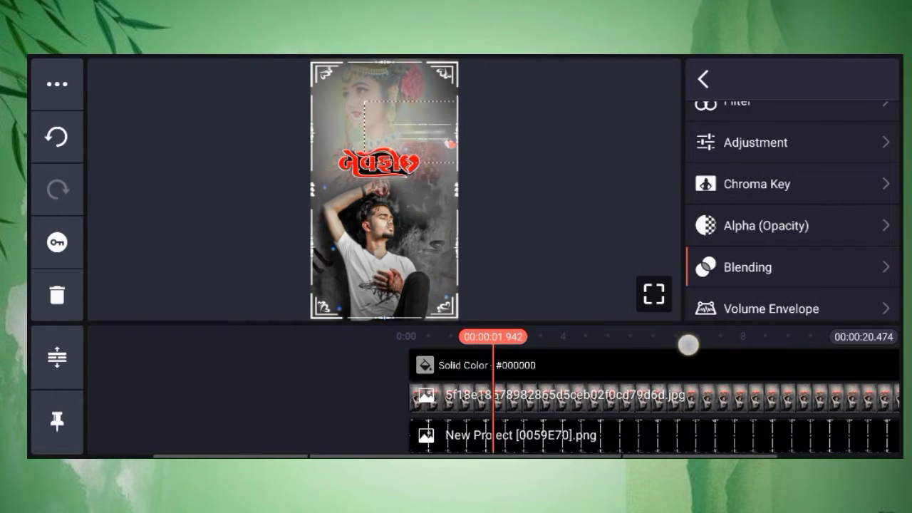
click(756, 399)
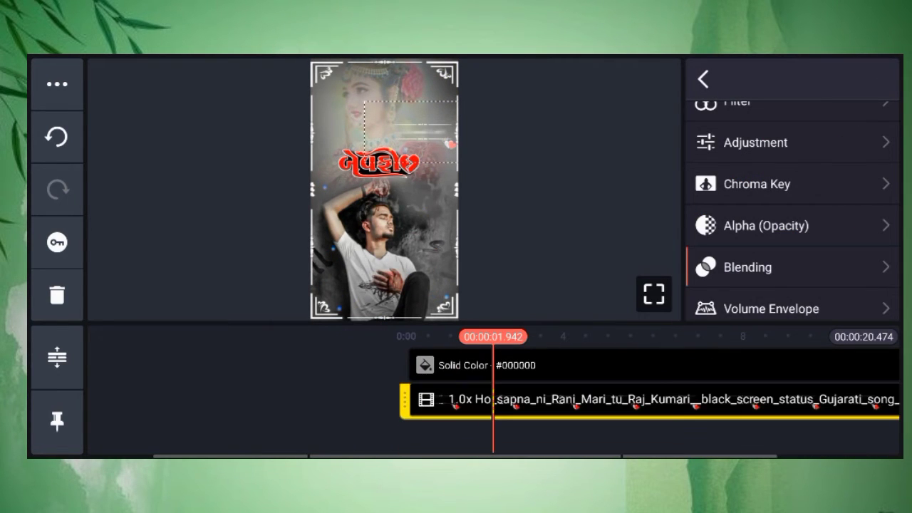
Step: Check the lyrics clip's Speed and Mixer settings, then return to the main editor
mouse_move(854, 235)
mouse_down()
mouse_move(860, 183)
mouse_move(834, 326)
mouse_move(861, 142)
mouse_up()
click(800, 230)
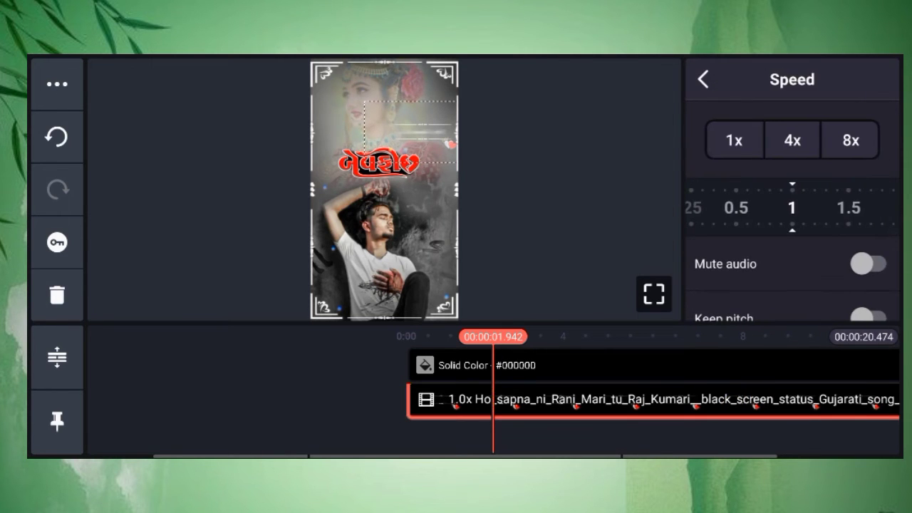
click(702, 79)
click(738, 183)
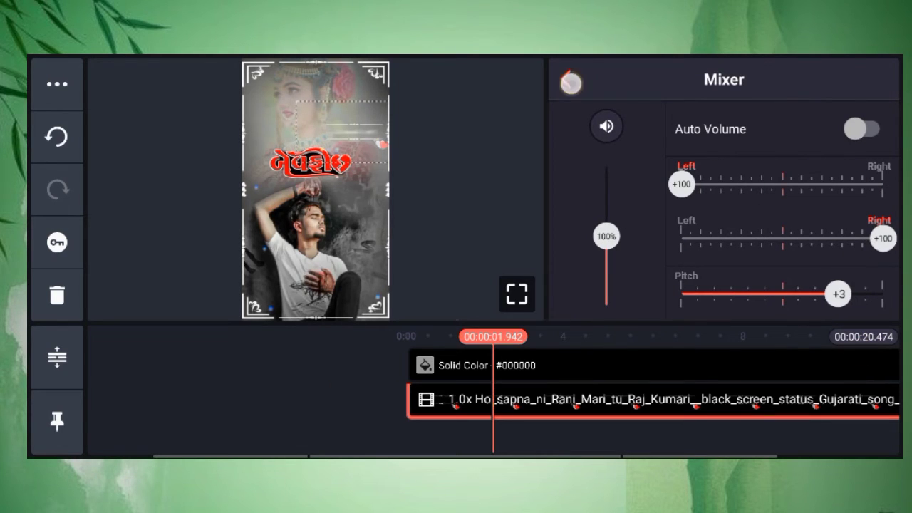
click(570, 82)
click(702, 79)
Step: Return the playhead to the start and raise the media volume three notches for preview
drag(542, 428, 620, 427)
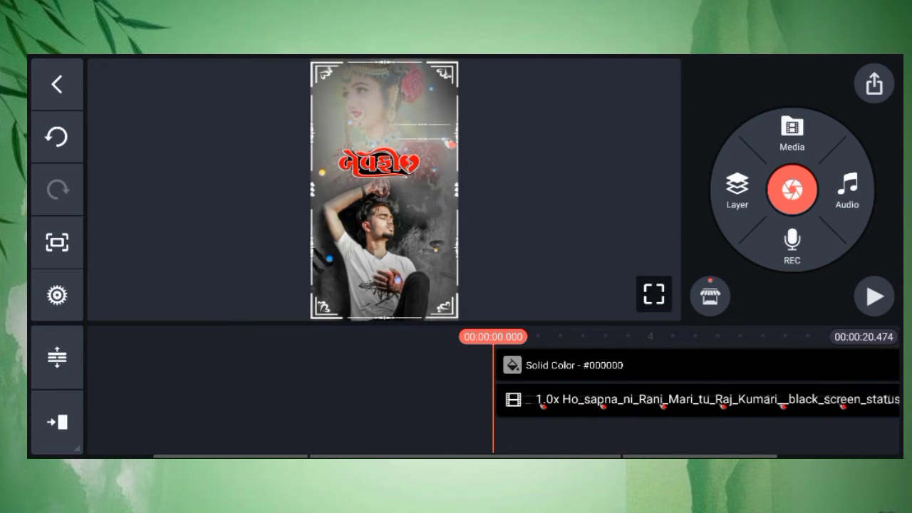
key(XF86AudioRaiseVolume)
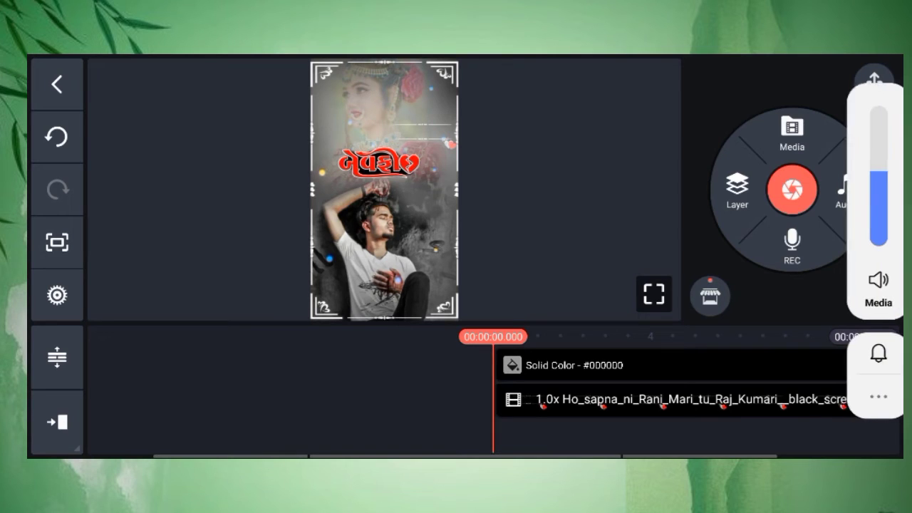
key(XF86AudioRaiseVolume)
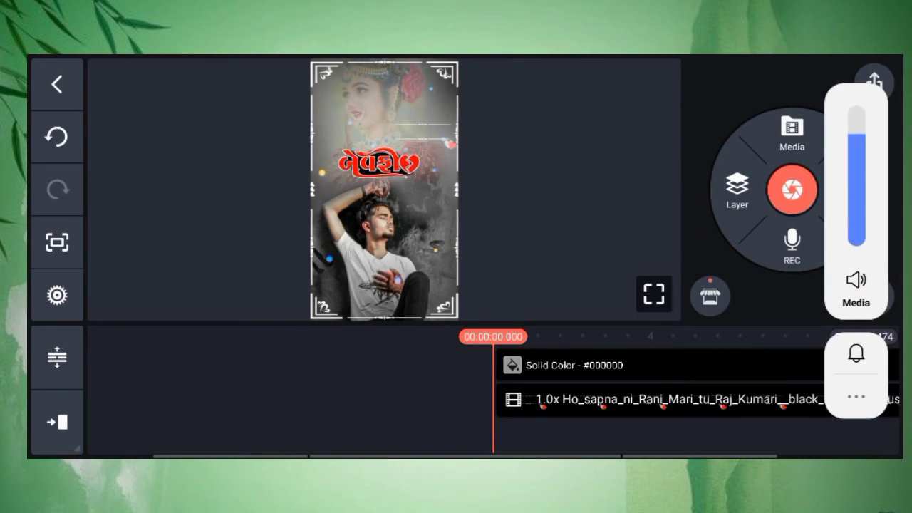
key(XF86AudioRaiseVolume)
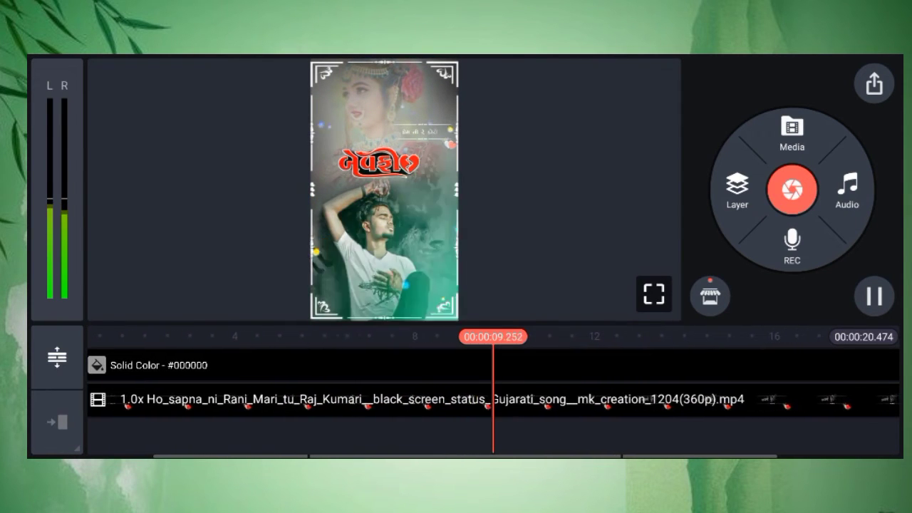
Step: Scrub through the finished video and bring up the resolution, frame rate and bitrate export settings
drag(396, 424, 785, 423)
mouse_move(818, 330)
mouse_down()
mouse_move(525, 329)
mouse_move(651, 323)
mouse_move(763, 364)
mouse_move(433, 363)
mouse_up()
drag(883, 331, 649, 315)
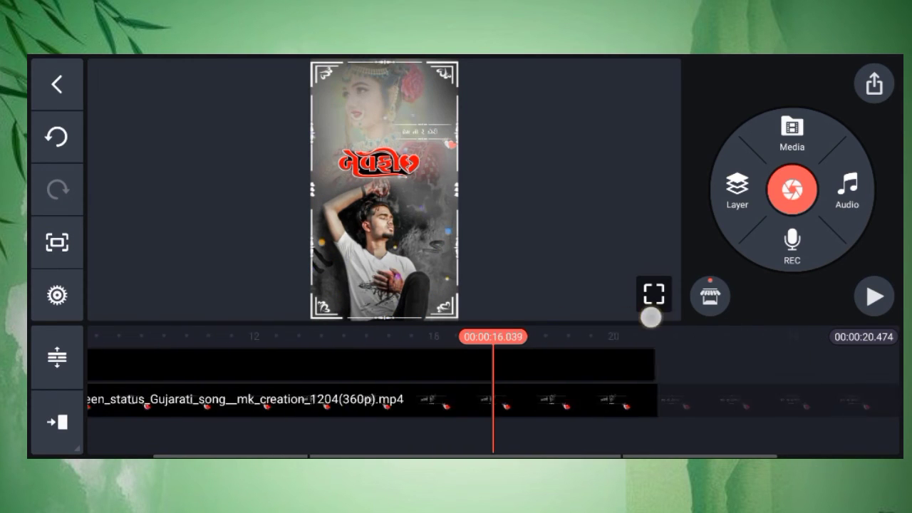
click(874, 84)
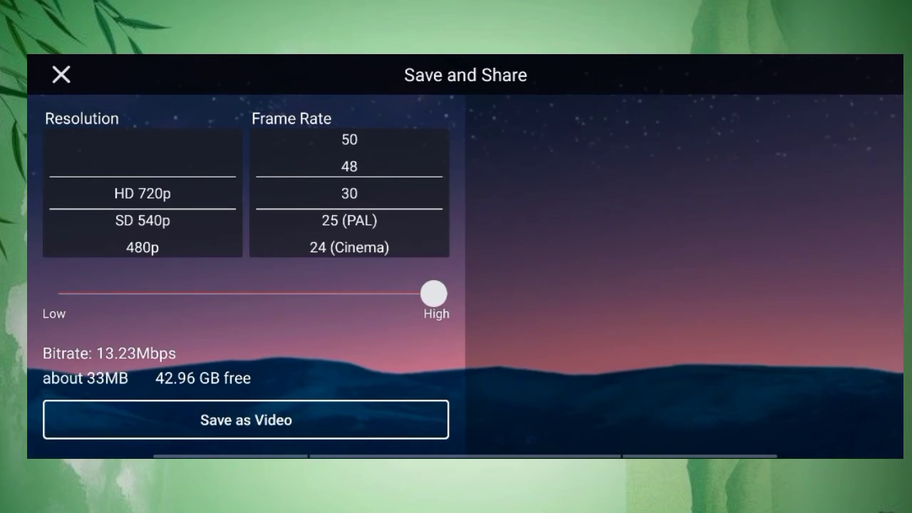